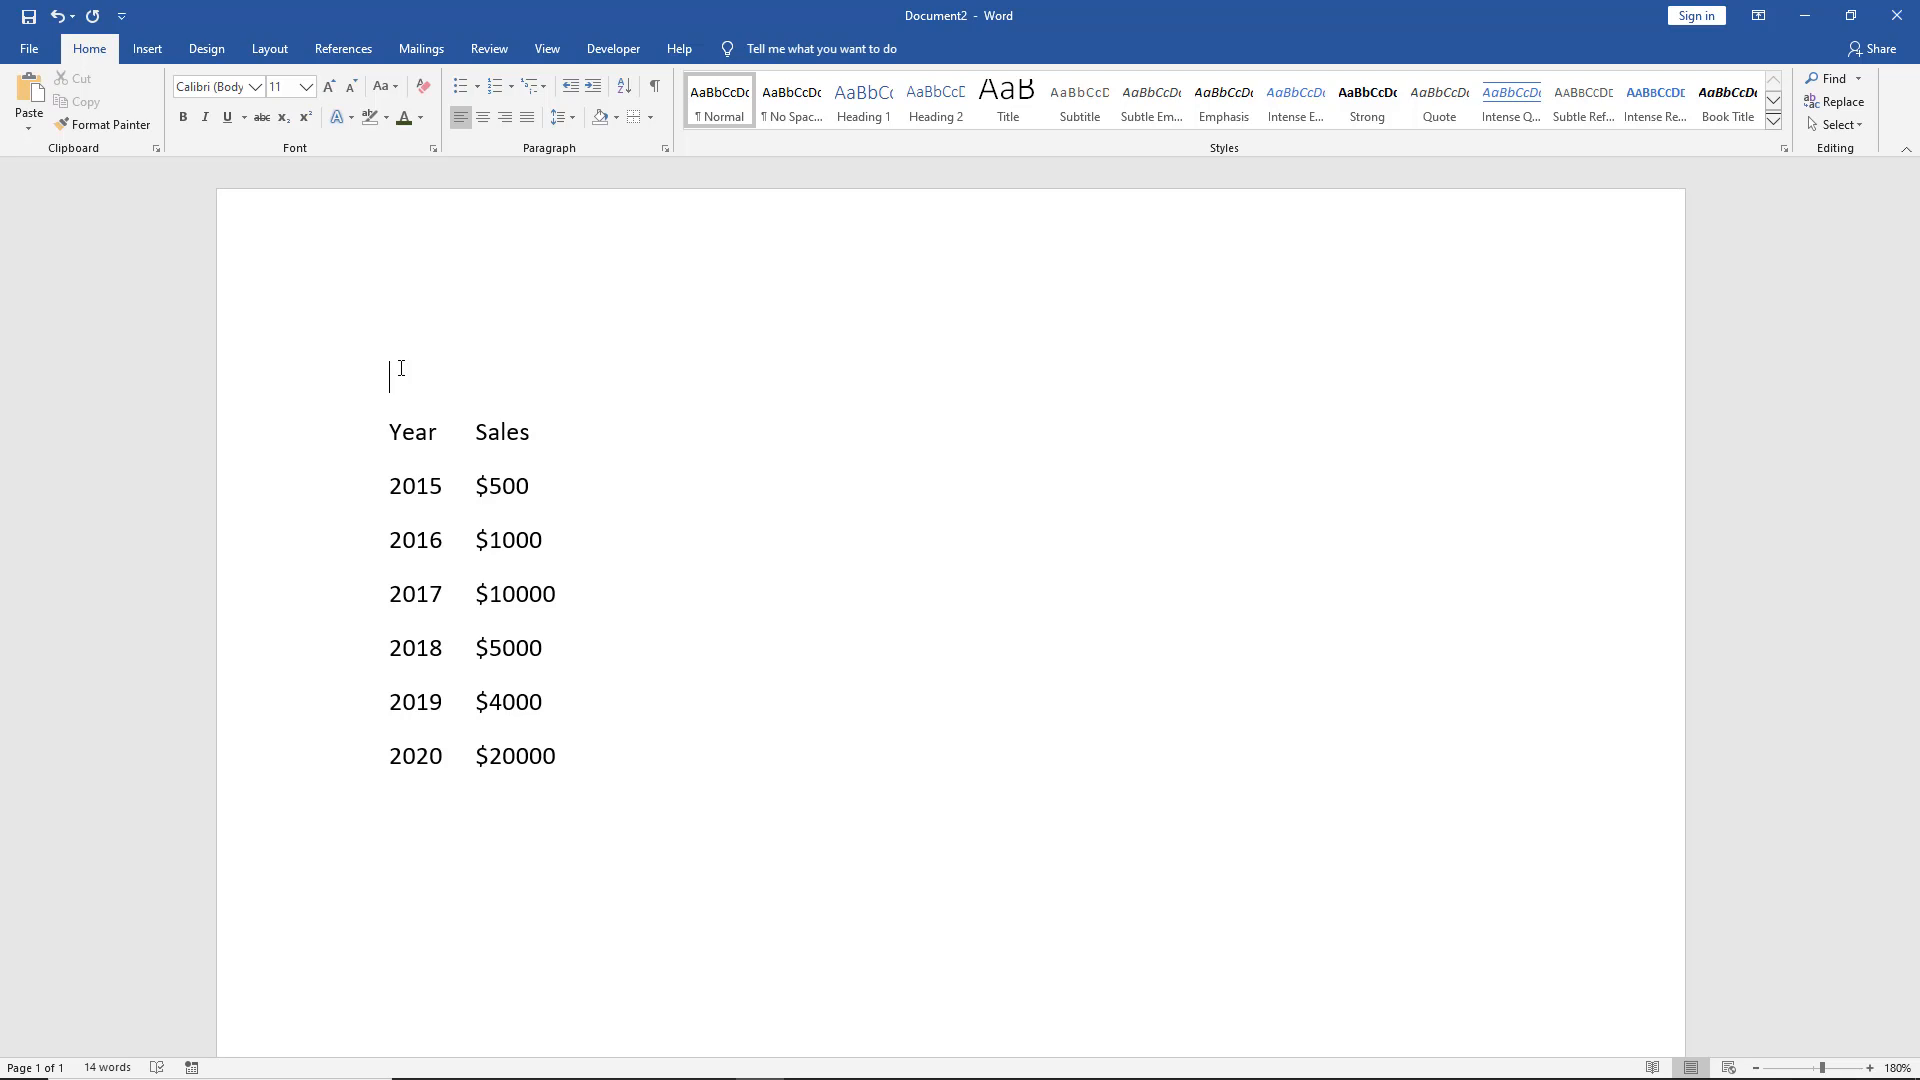
# - Insert a table with two columns and seven rows in the empty line above the Year and Sales list
pyautogui.click(139, 55)
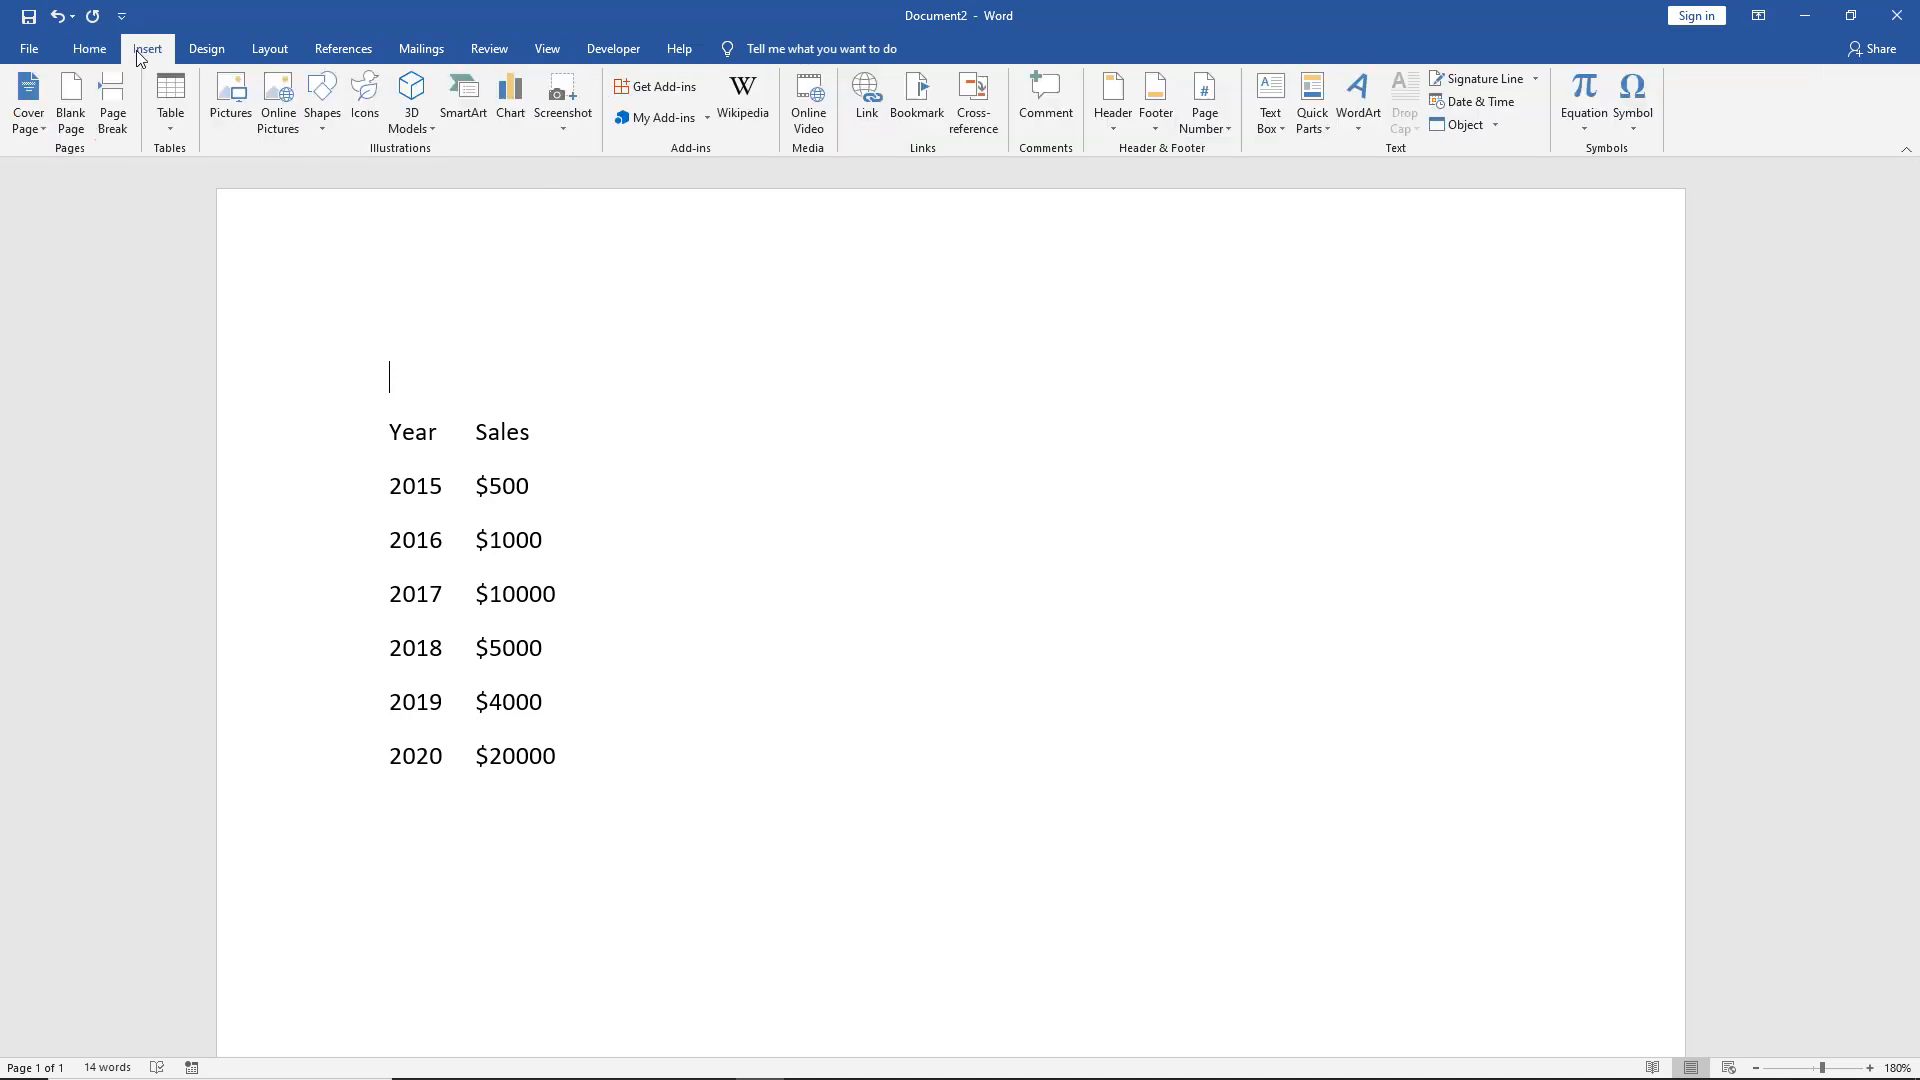
pyautogui.click(172, 115)
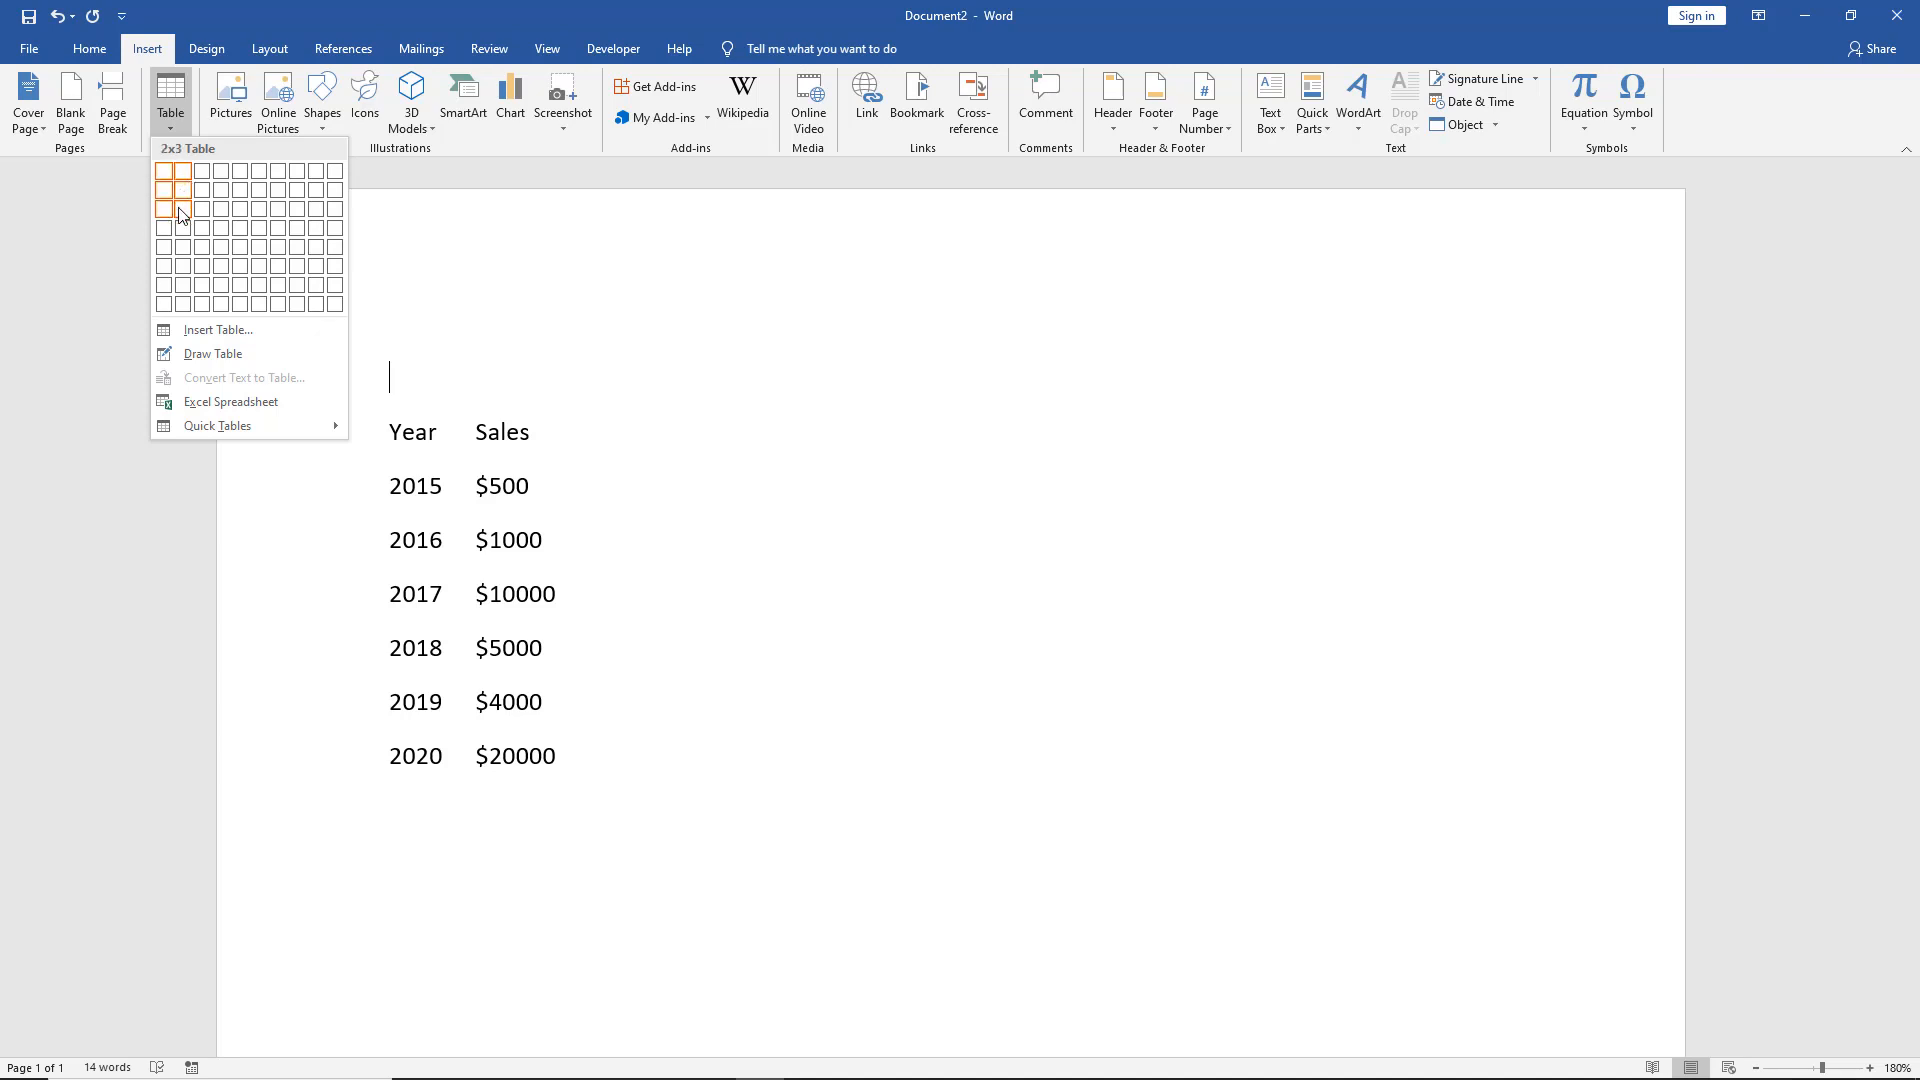
pyautogui.click(183, 287)
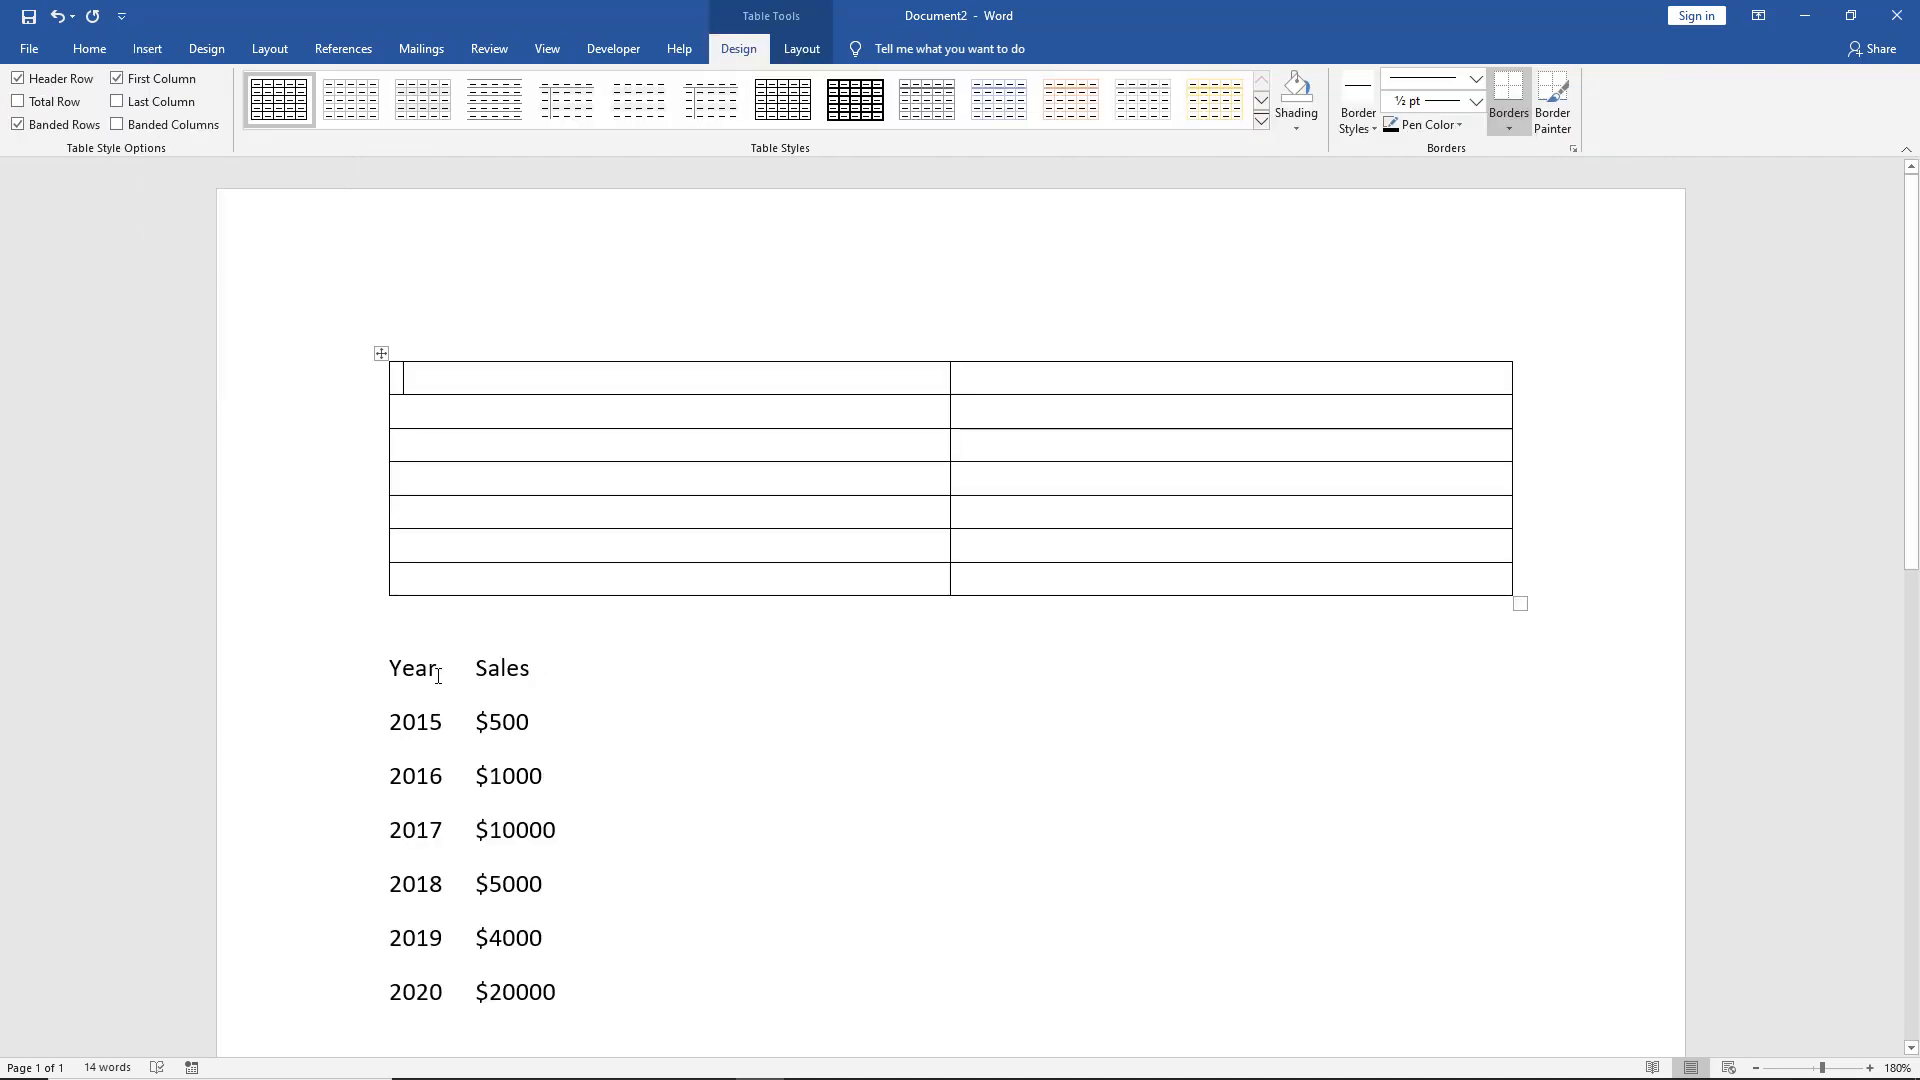
# - Move the word "Year" from the list into the first cell of the table's top row
pyautogui.moveTo(443, 677); pyautogui.dragTo(365, 669)
pyautogui.rightClick(406, 670)
pyautogui.click(435, 684)
pyautogui.click(518, 373)
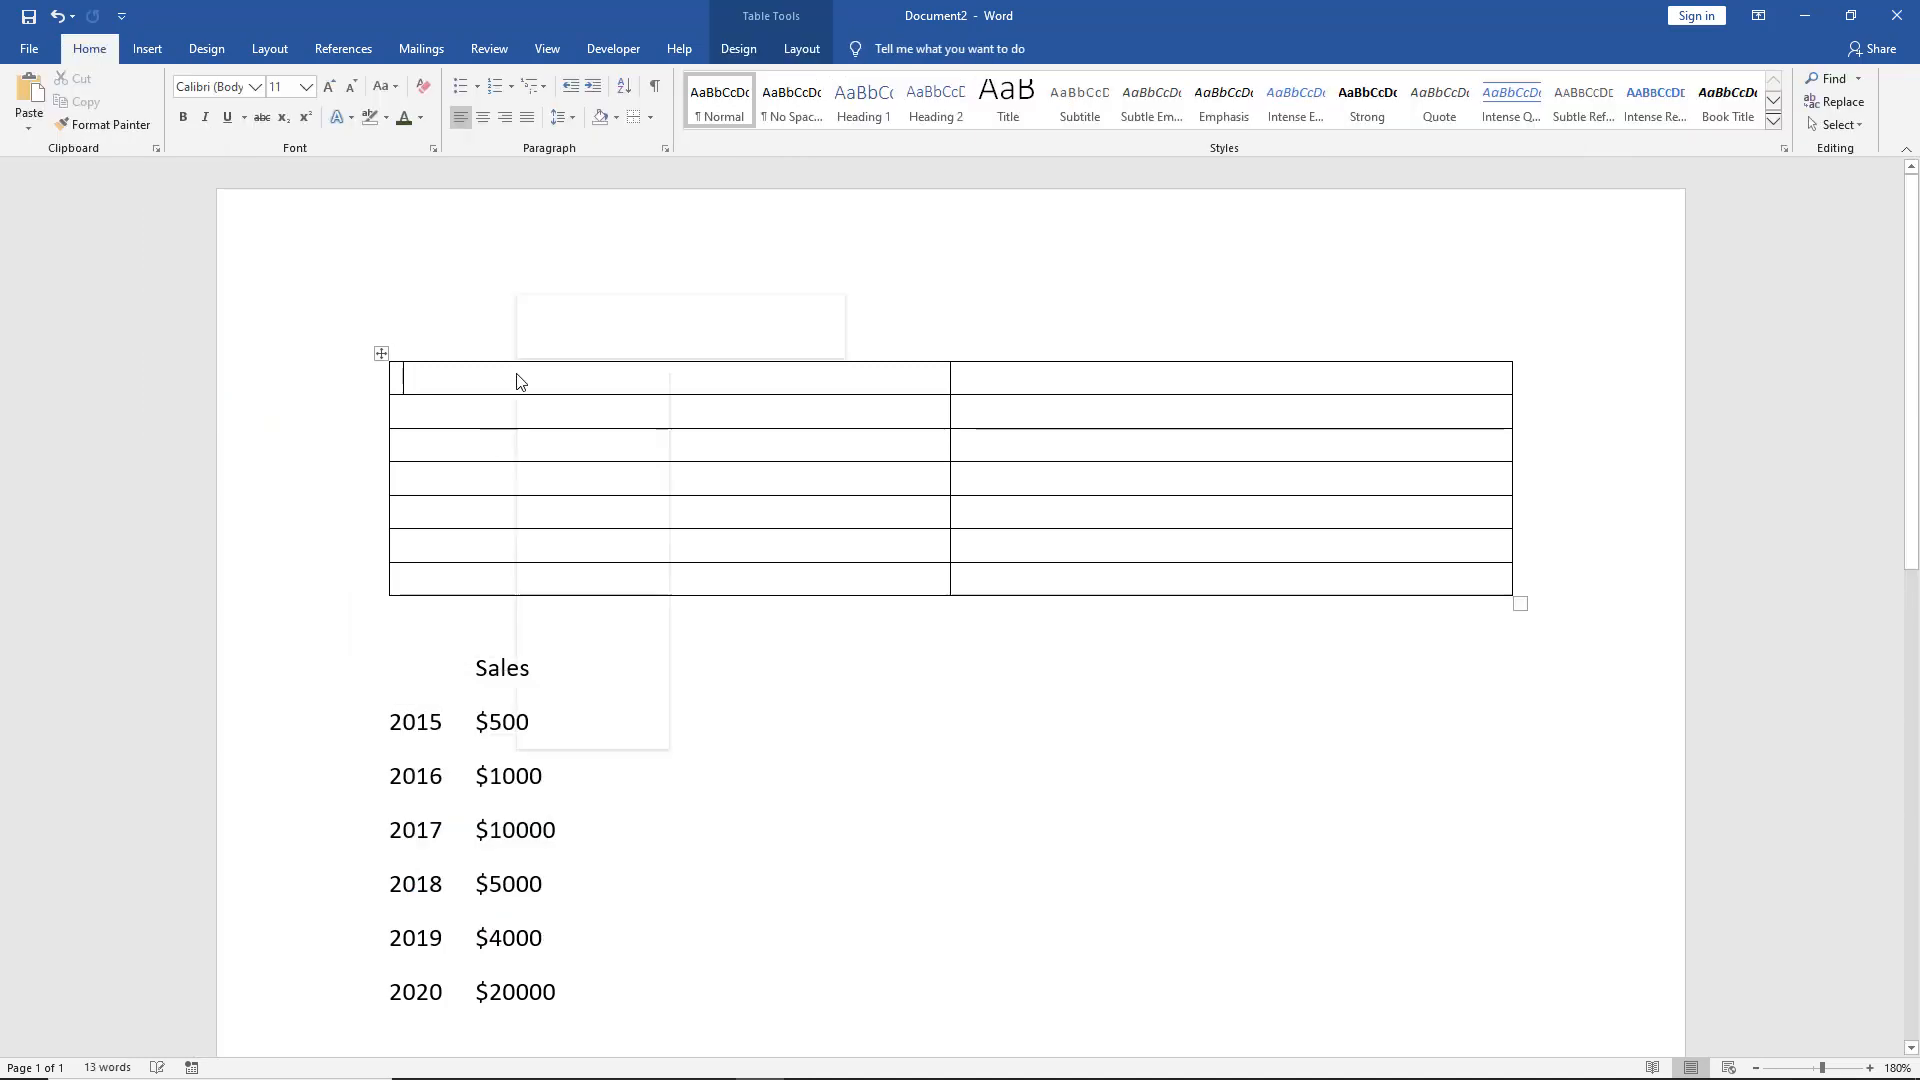
pyautogui.rightClick(518, 374)
pyautogui.click(556, 467)
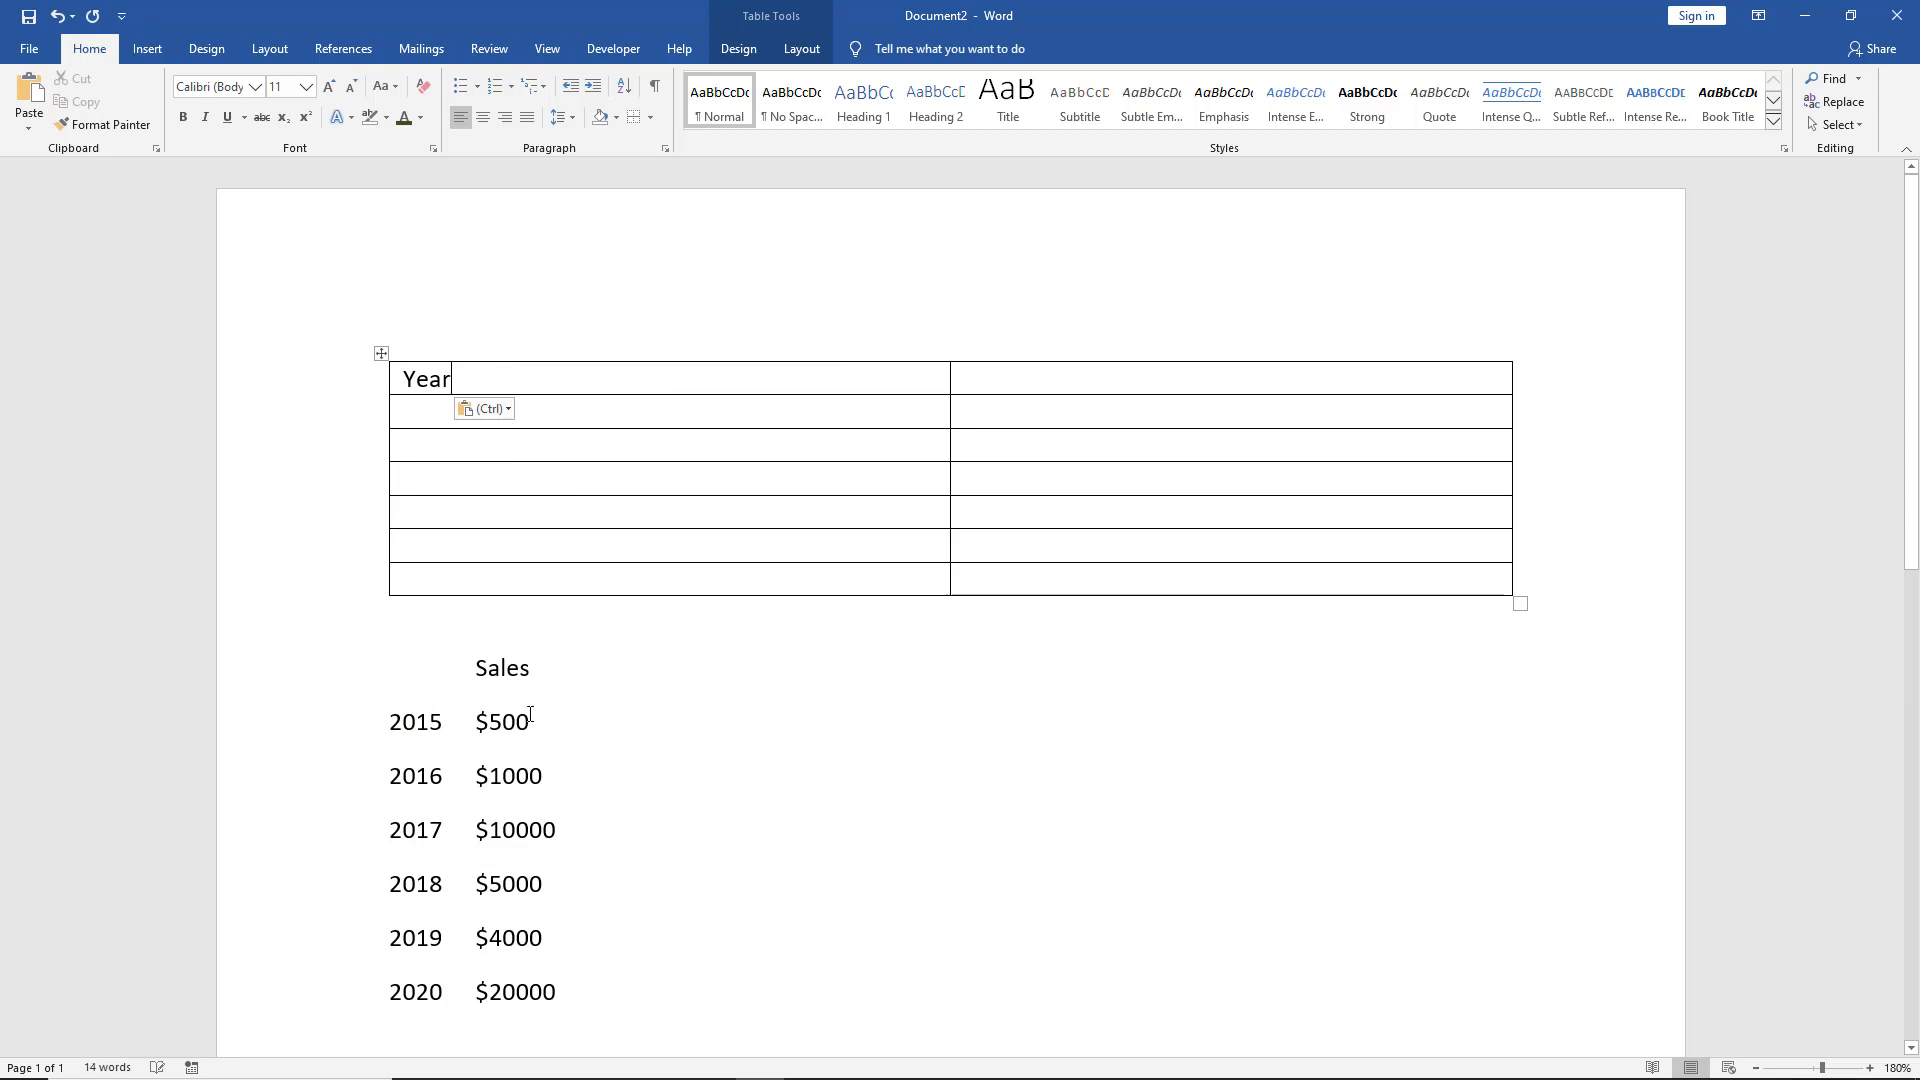
# - Move the word "Sales" from the list into the second cell of the table's top row
pyautogui.moveTo(543, 670); pyautogui.dragTo(491, 672)
pyautogui.rightClick(490, 670)
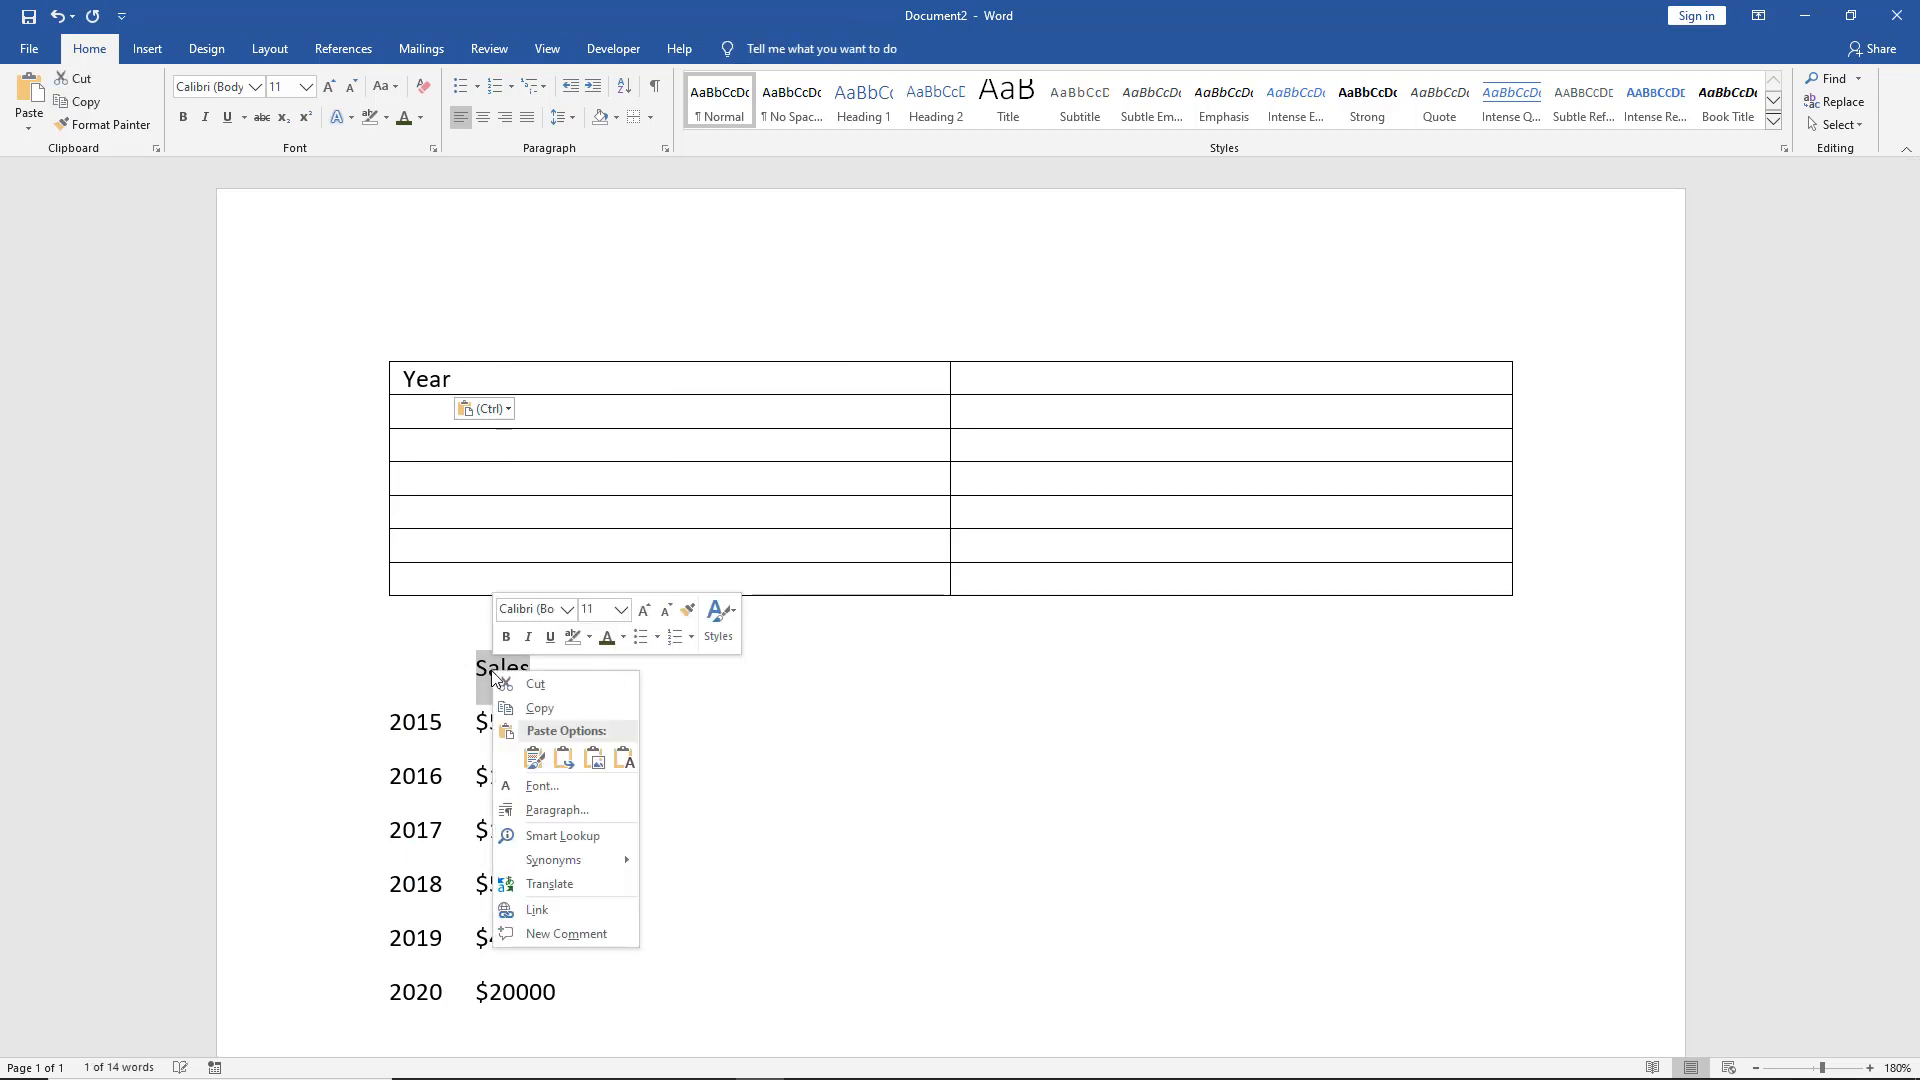
pyautogui.click(518, 683)
pyautogui.click(1000, 377)
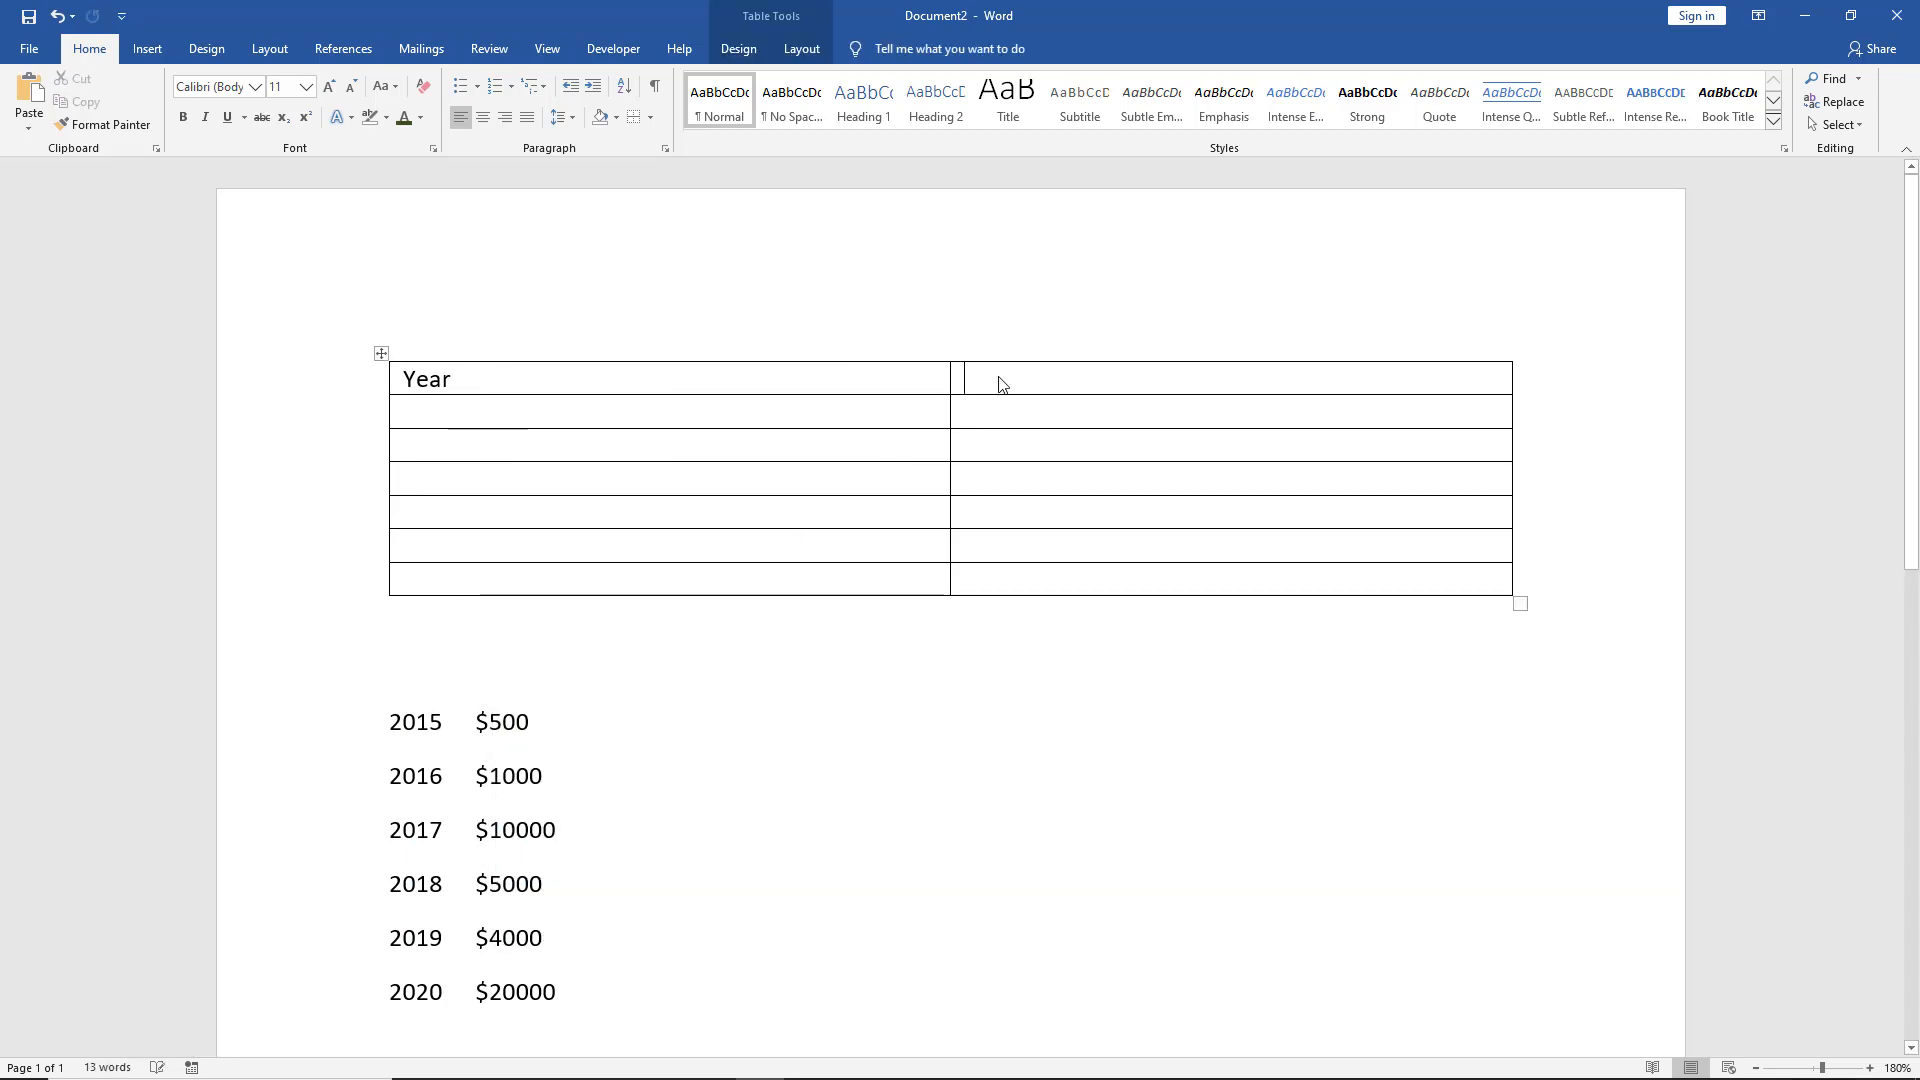
pyautogui.rightClick(1000, 377)
pyautogui.click(1040, 463)
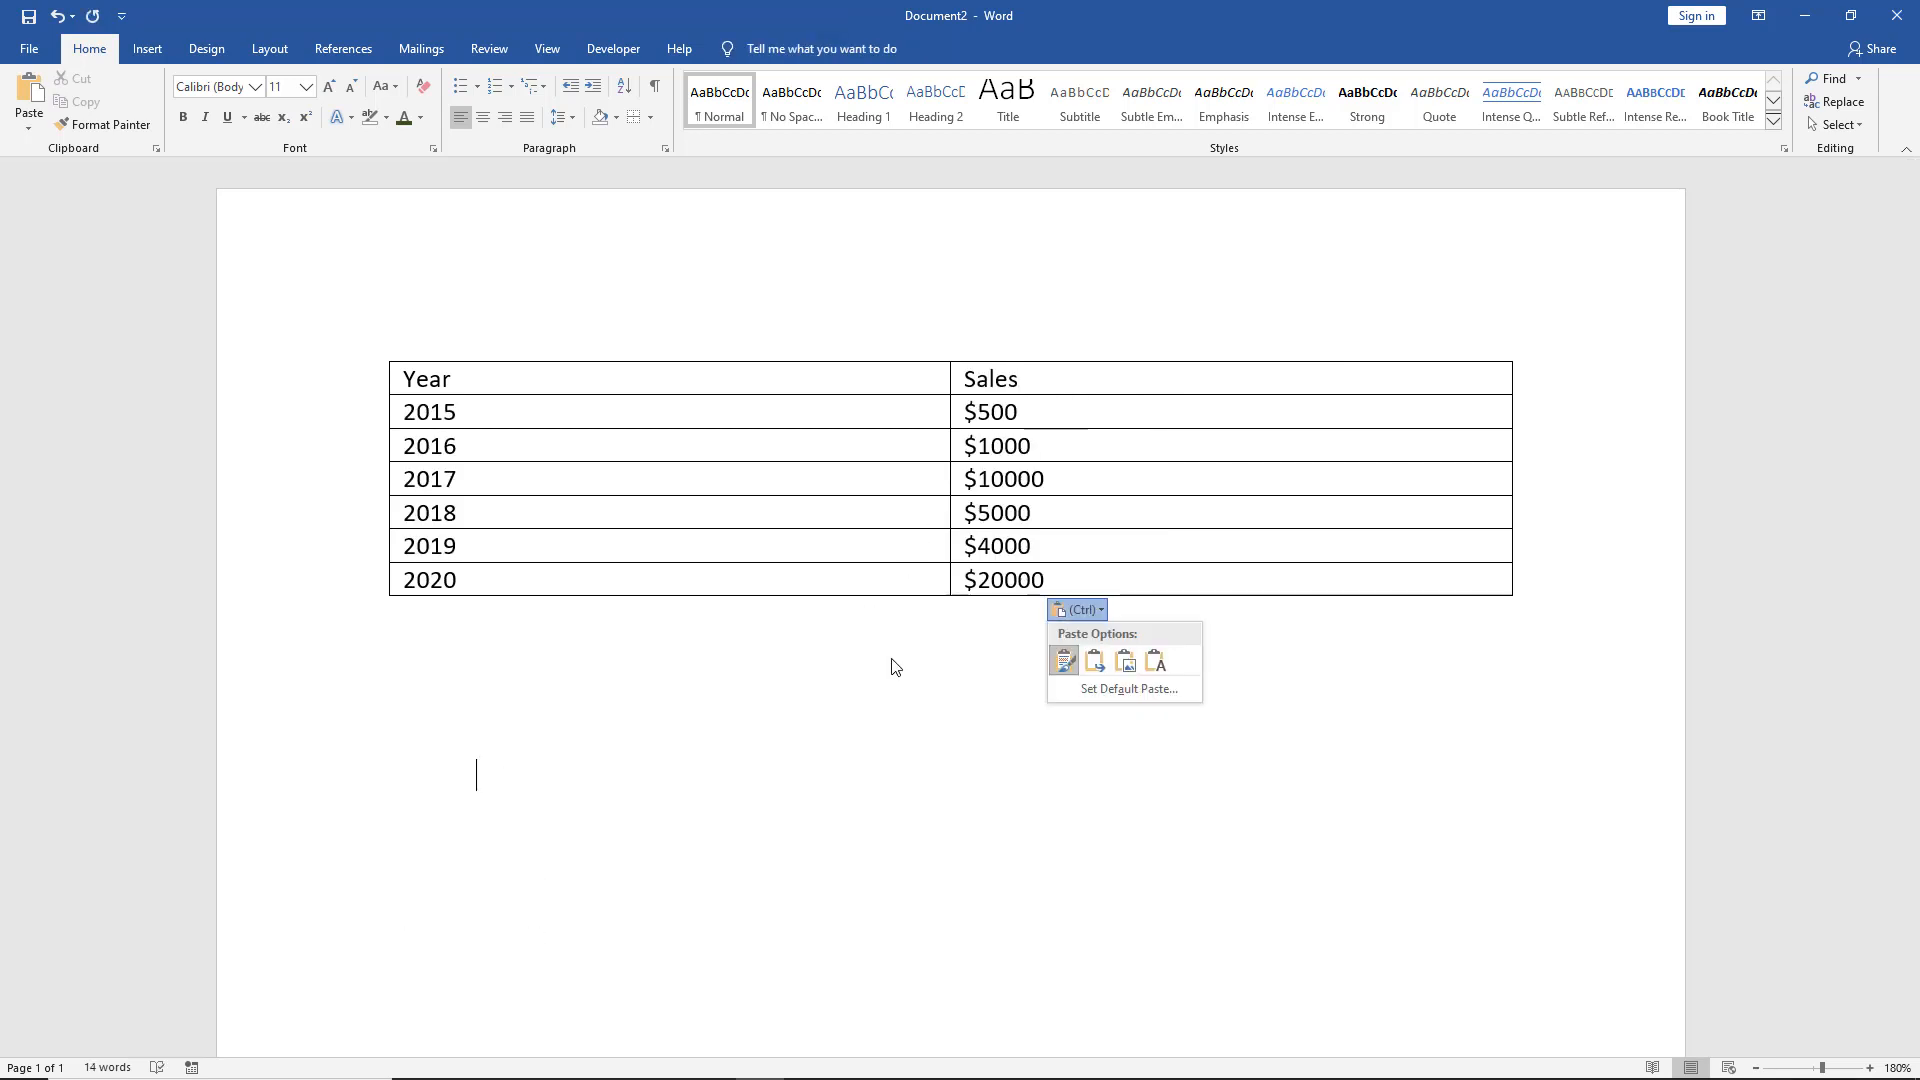
pyautogui.press('Escape')
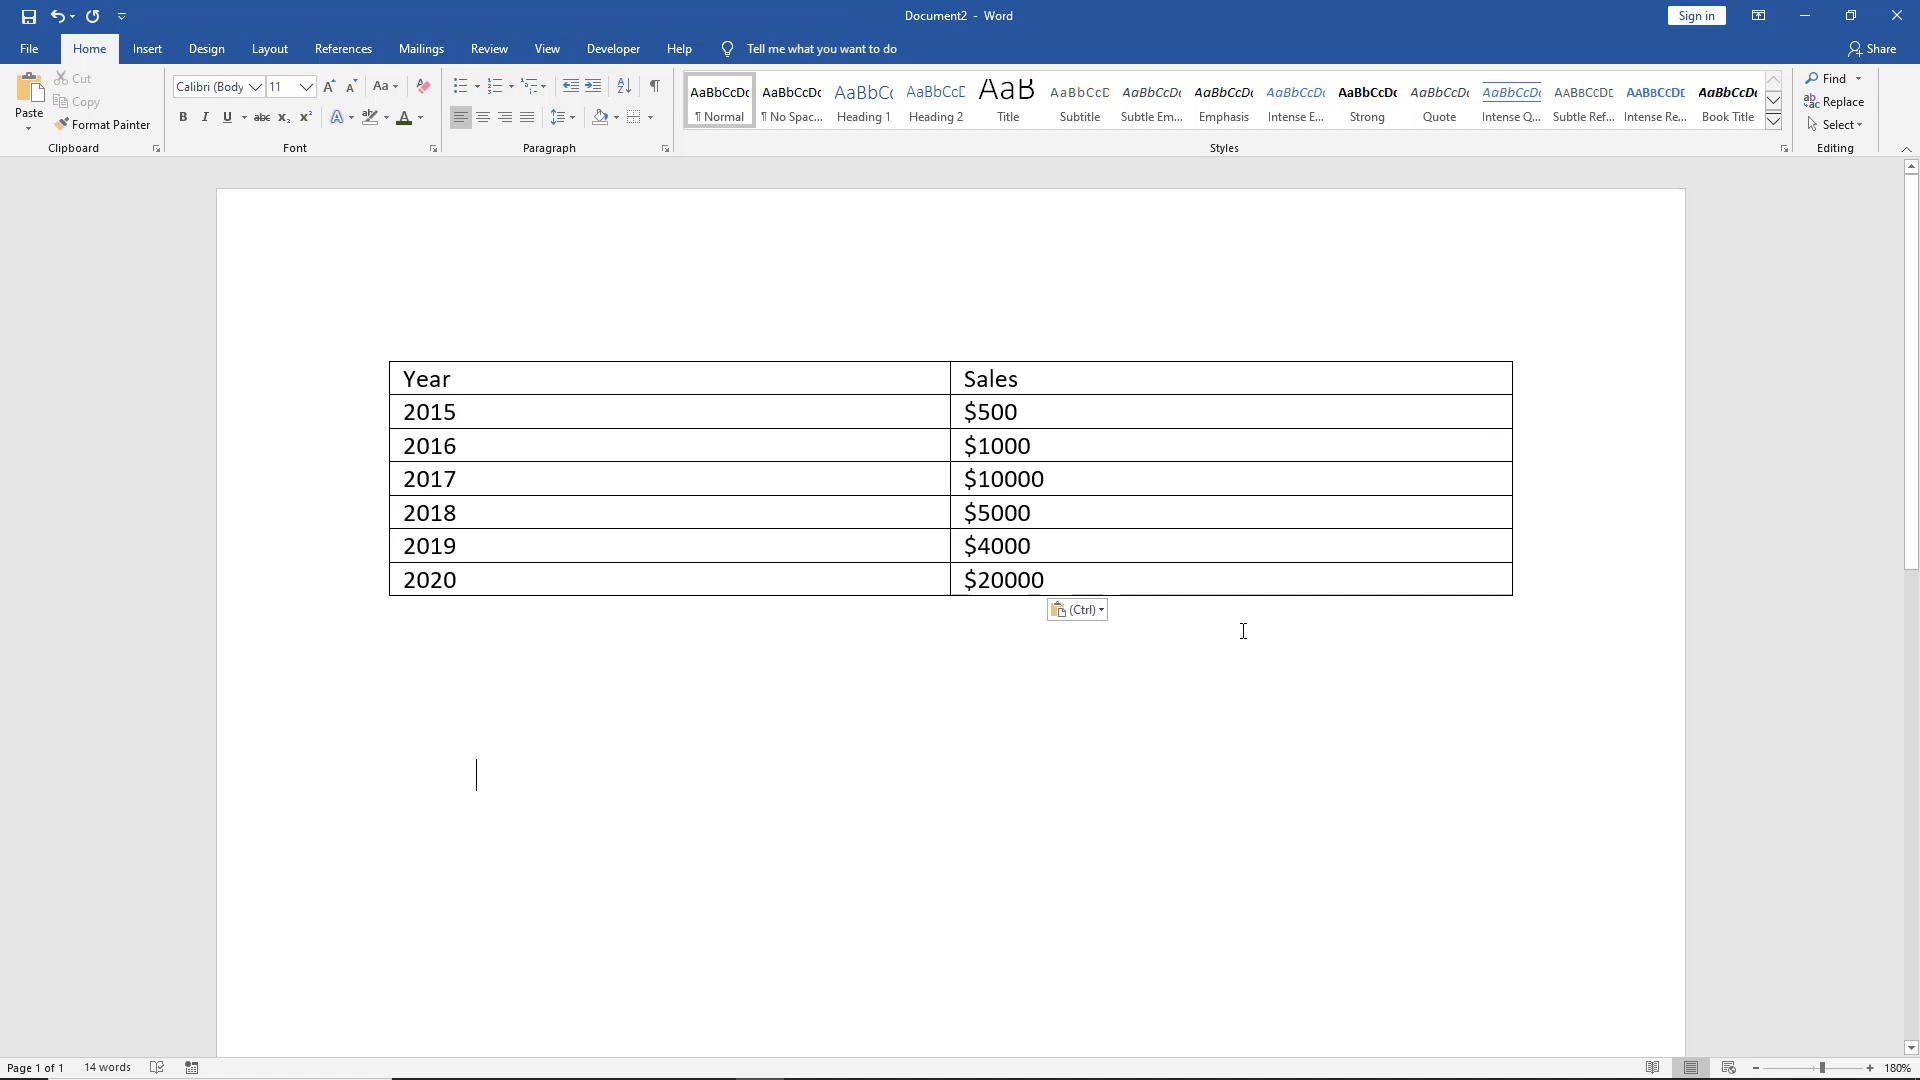
# - Add a row at the end of the table with the year 2021 and sales of $5000000
pyautogui.click(1443, 580)
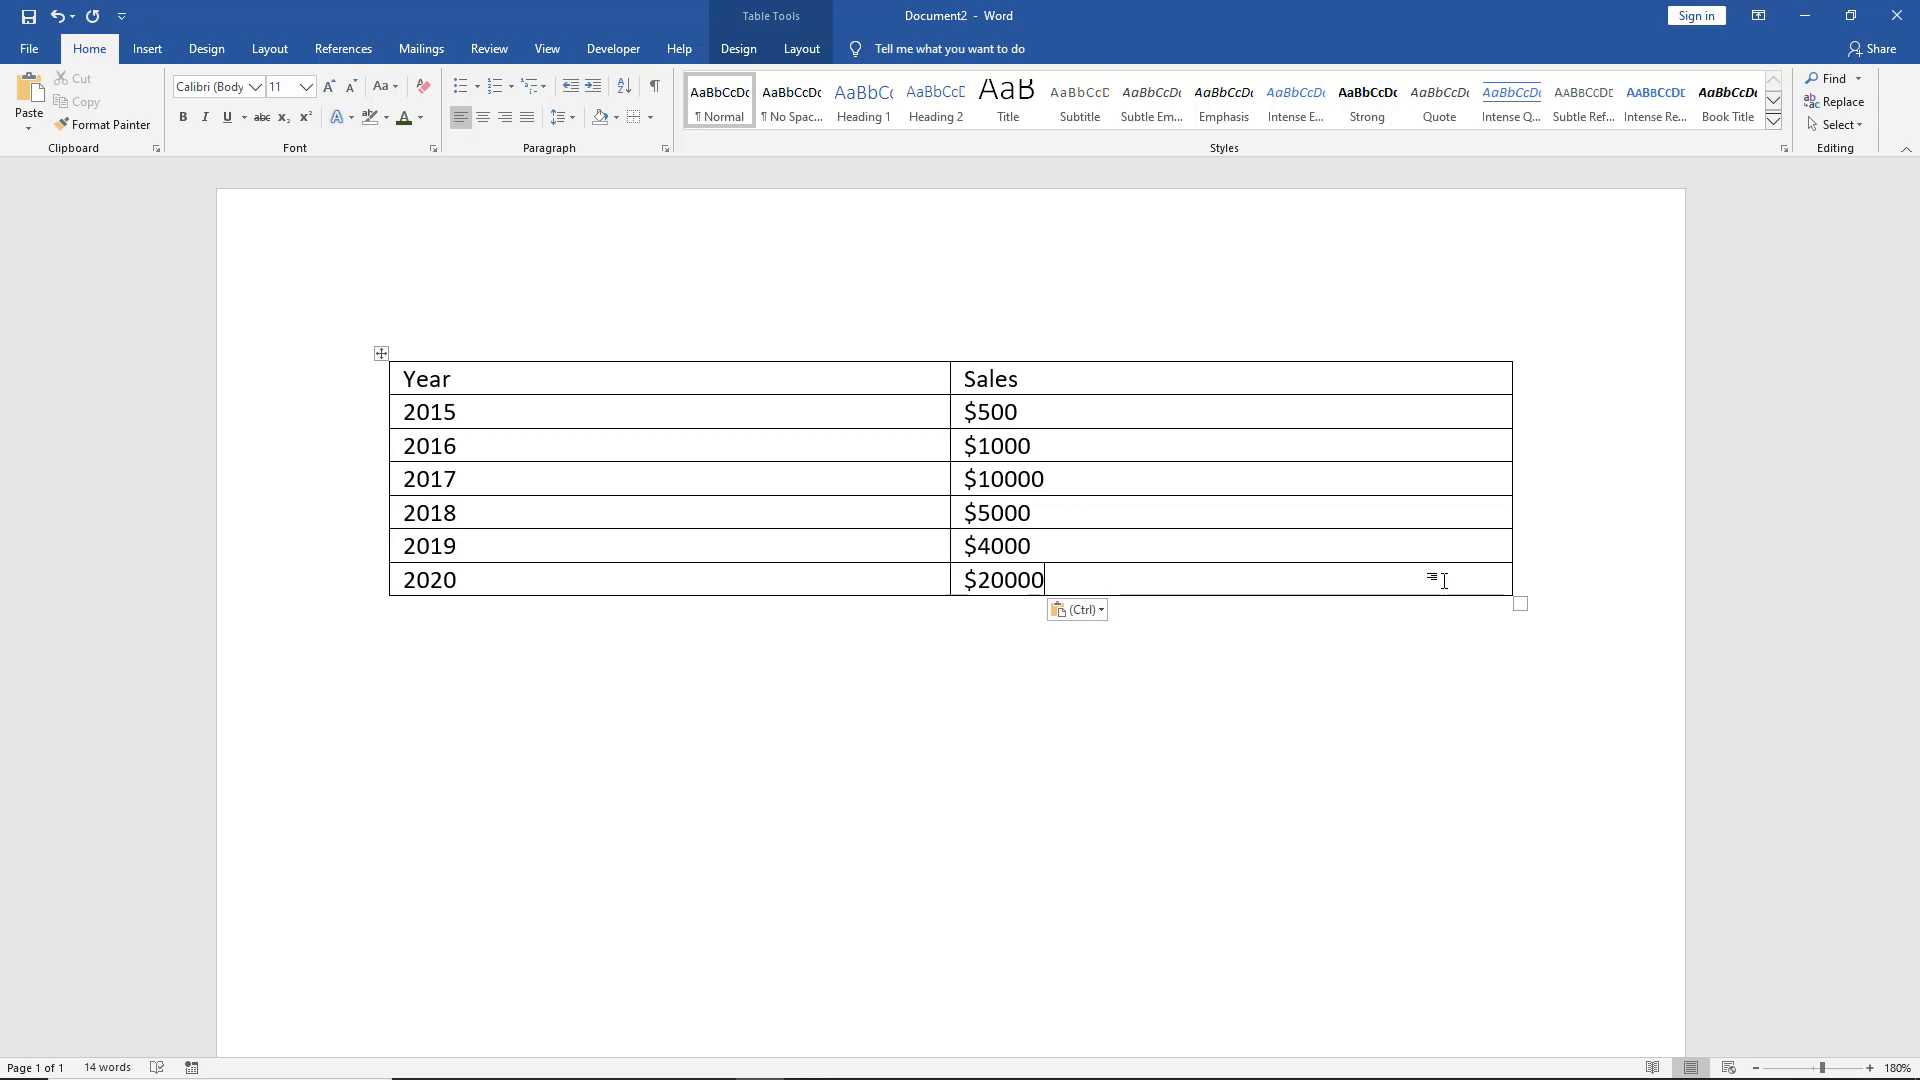
pyautogui.press('Tab')
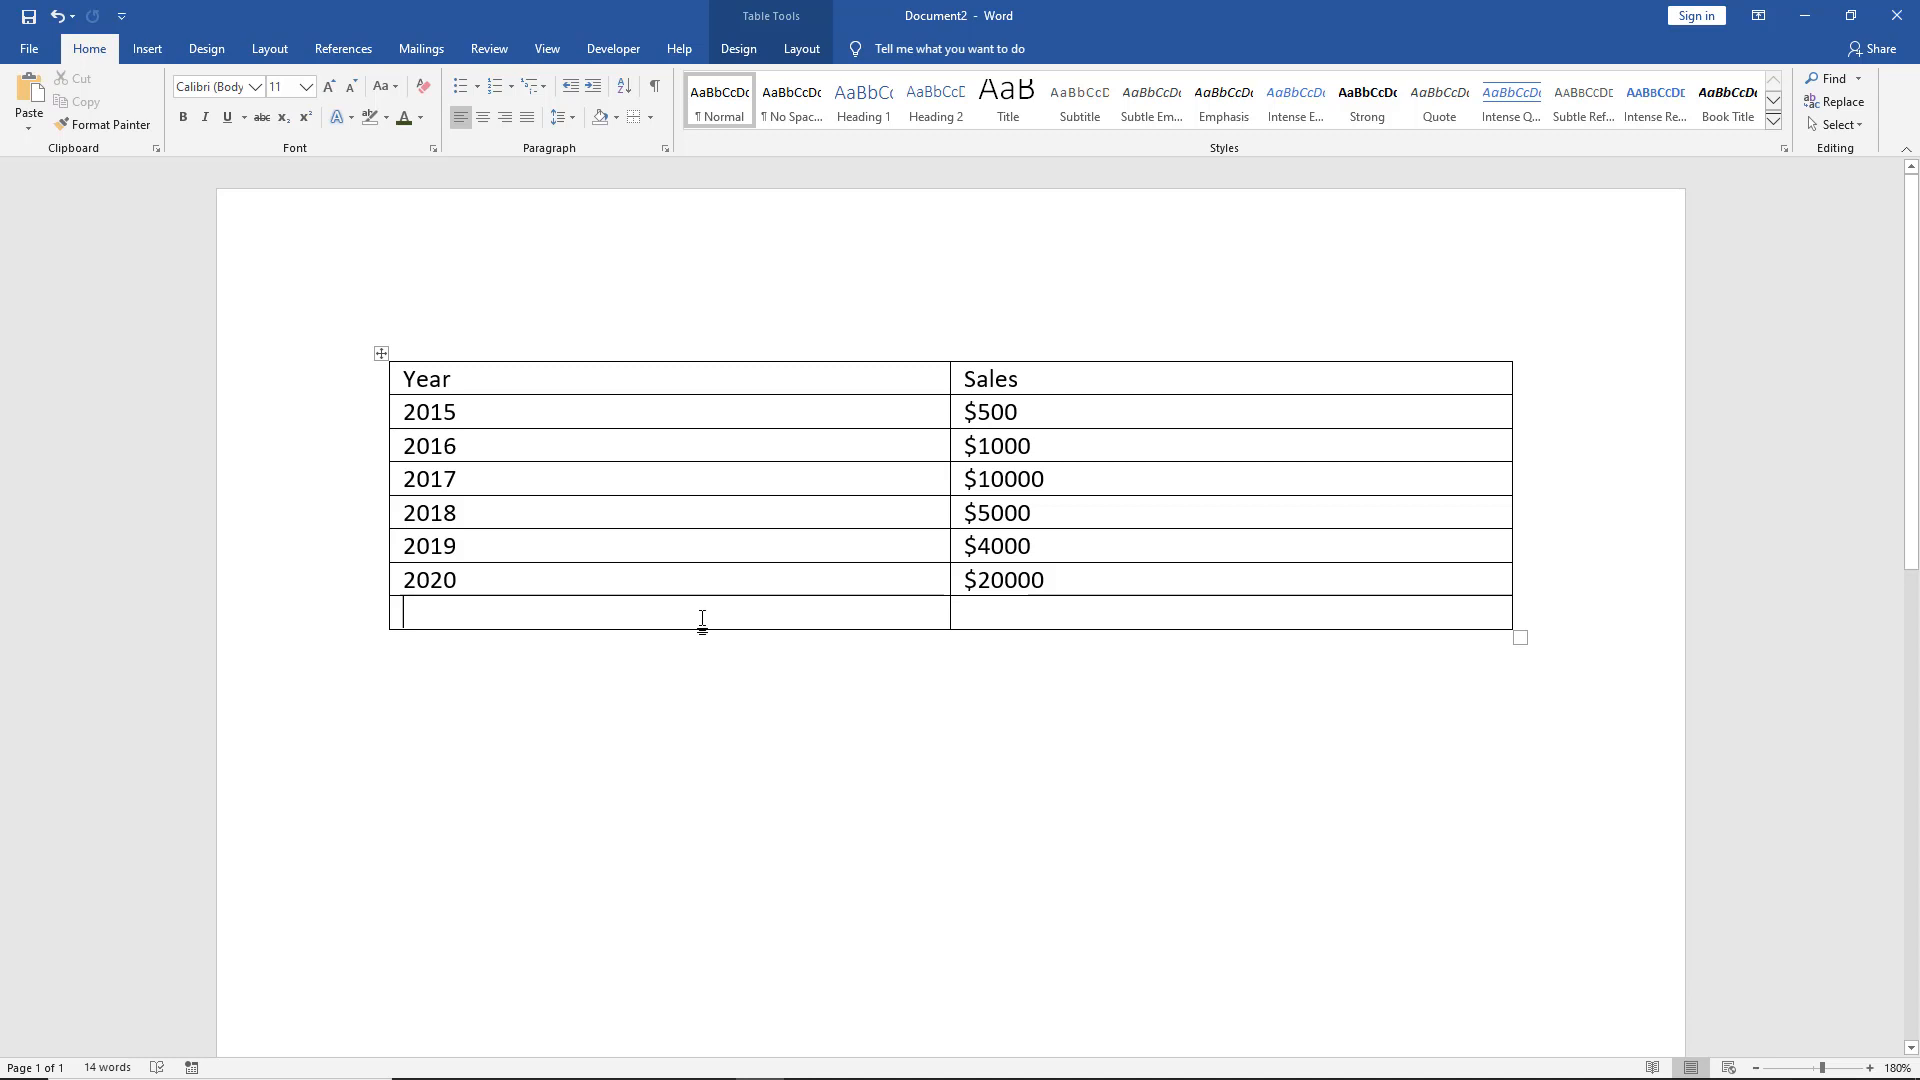
pyautogui.write('2021')
pyautogui.click(999, 614)
pyautogui.write('$')
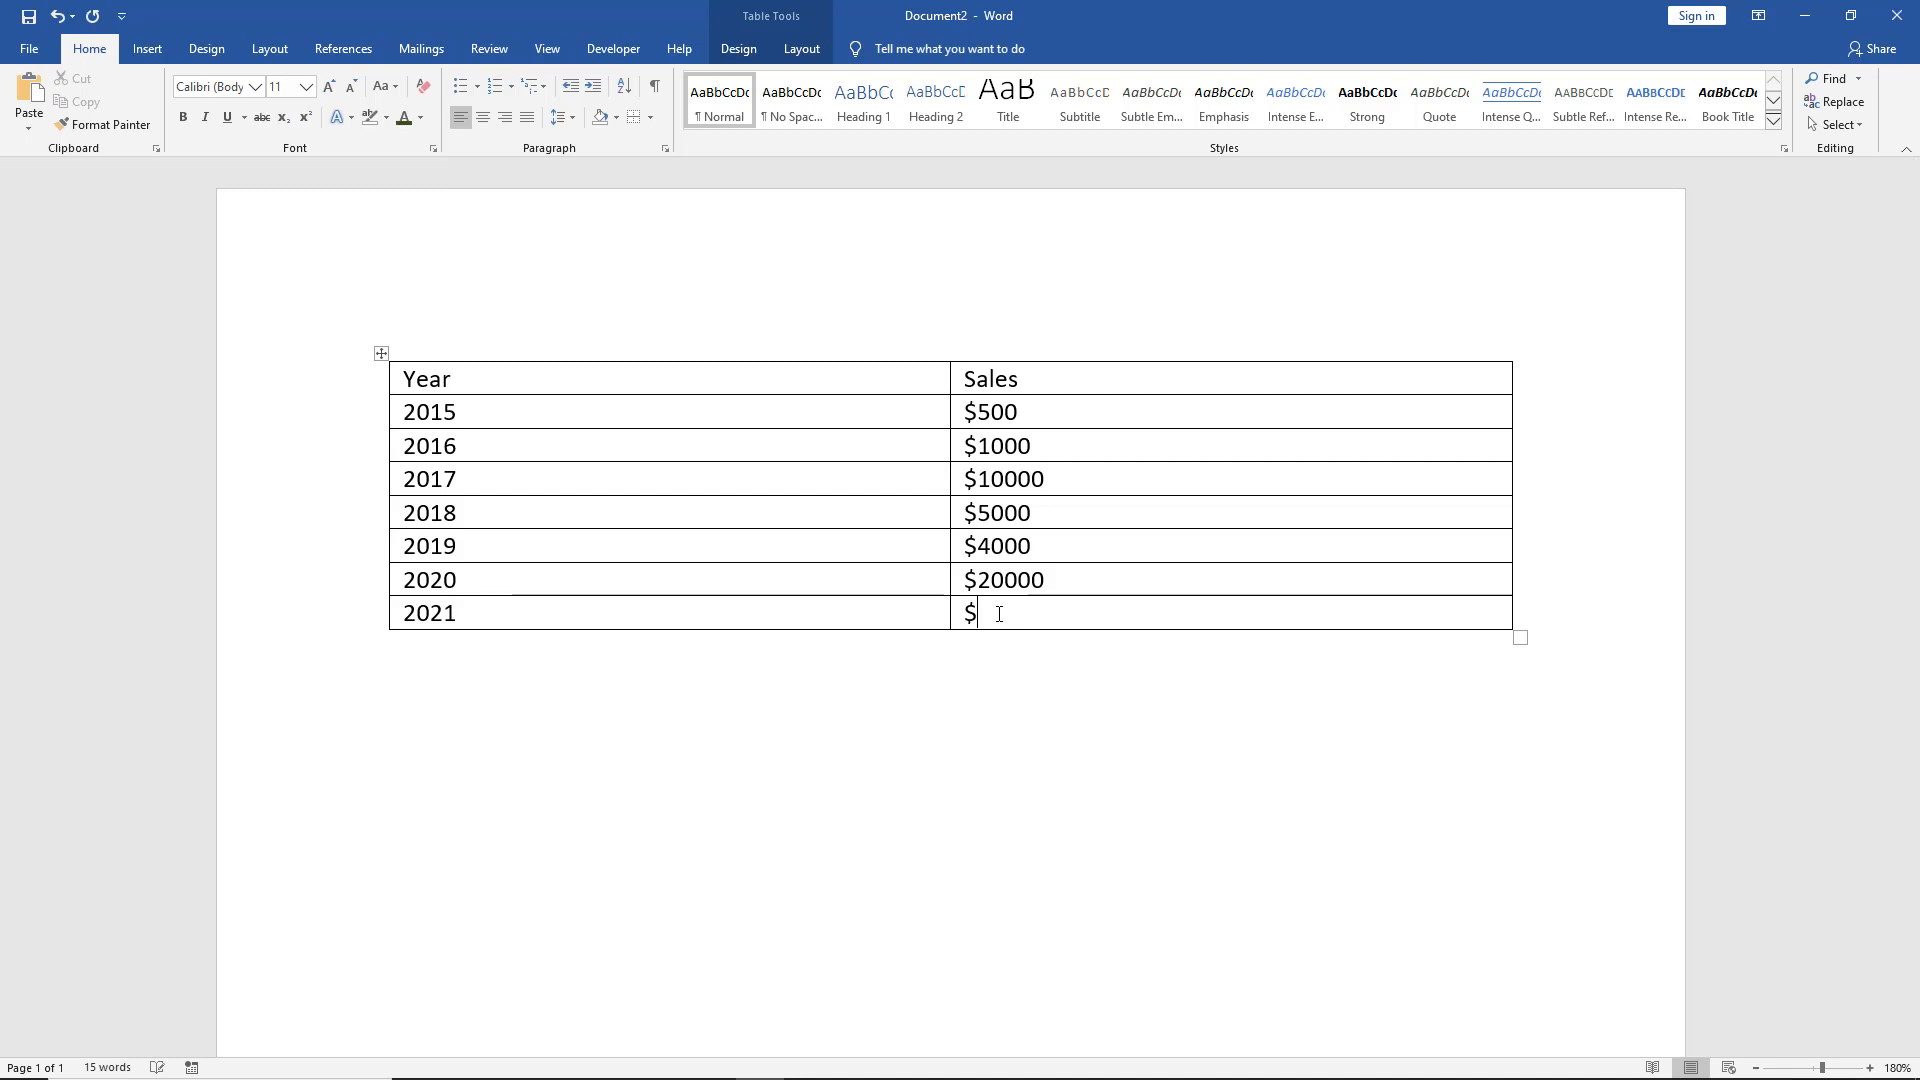
pyautogui.write('5000000')
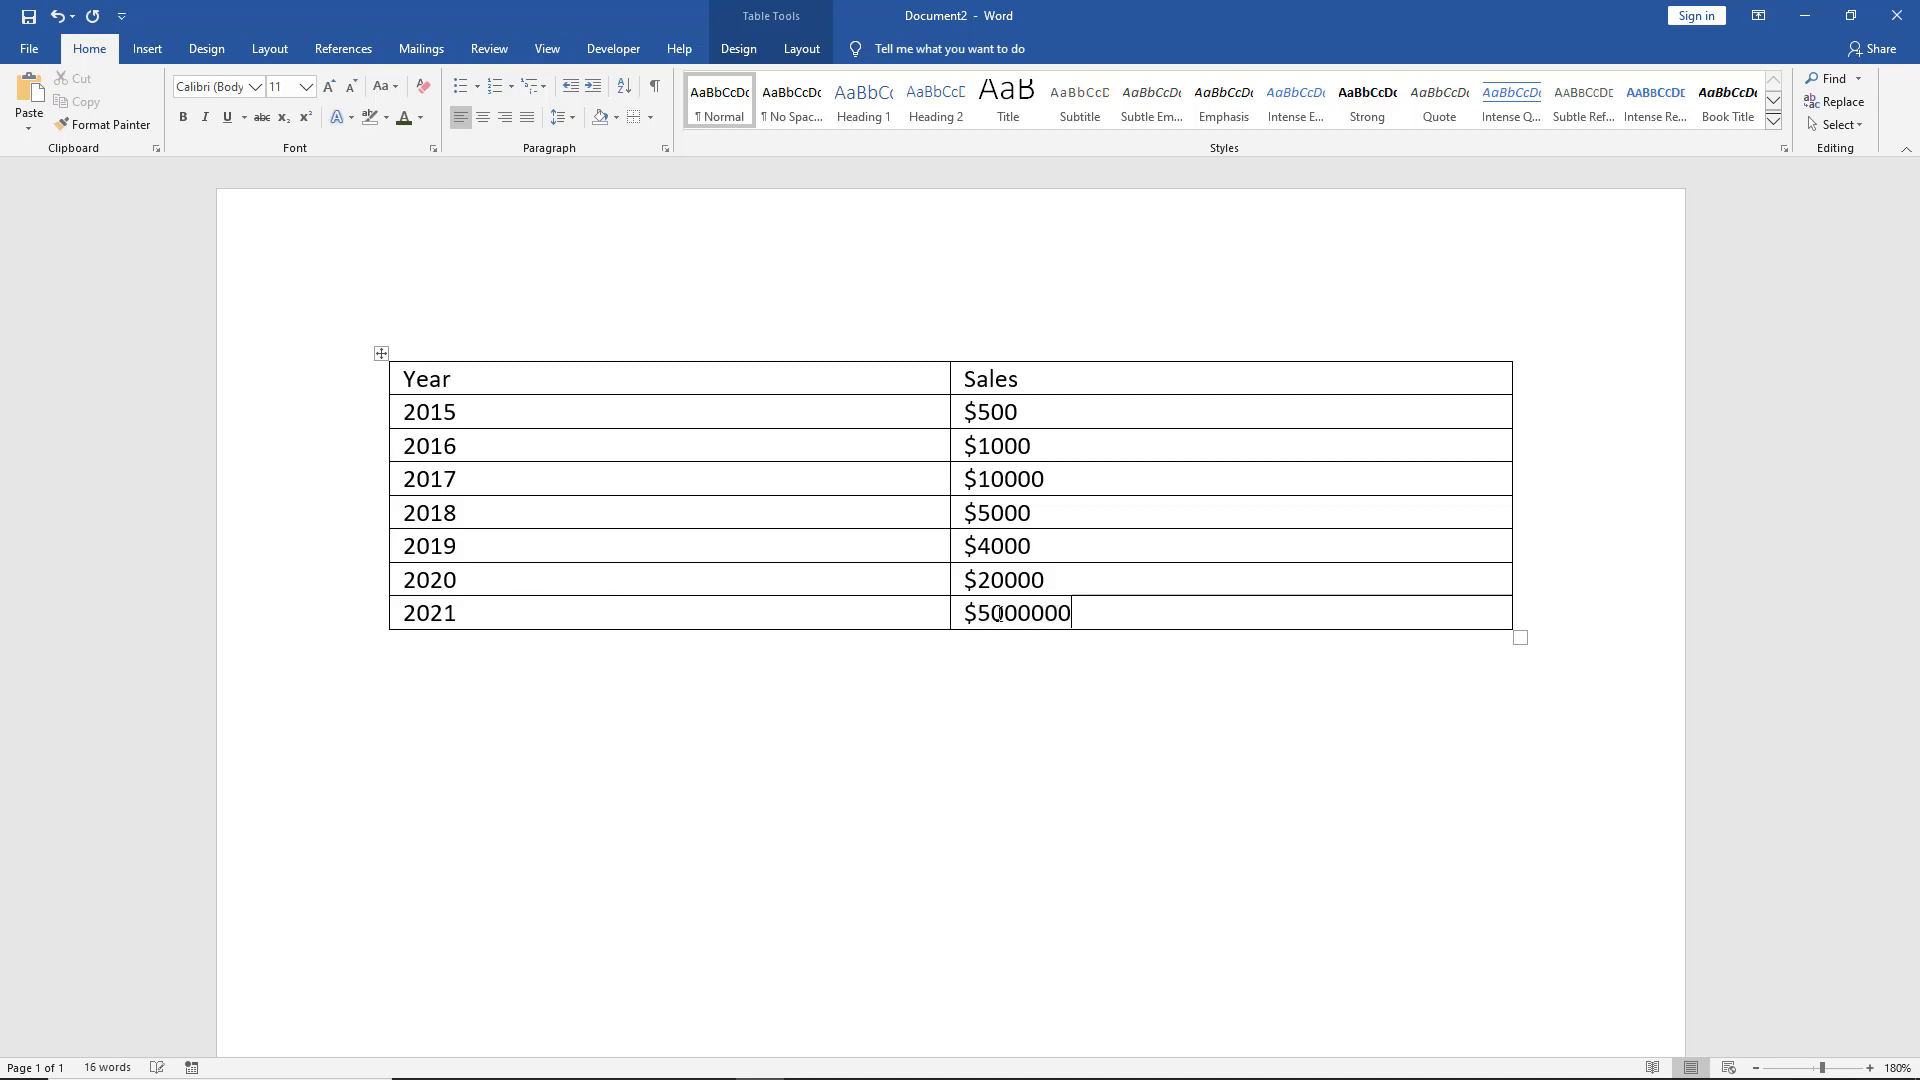
pyautogui.press('Down')
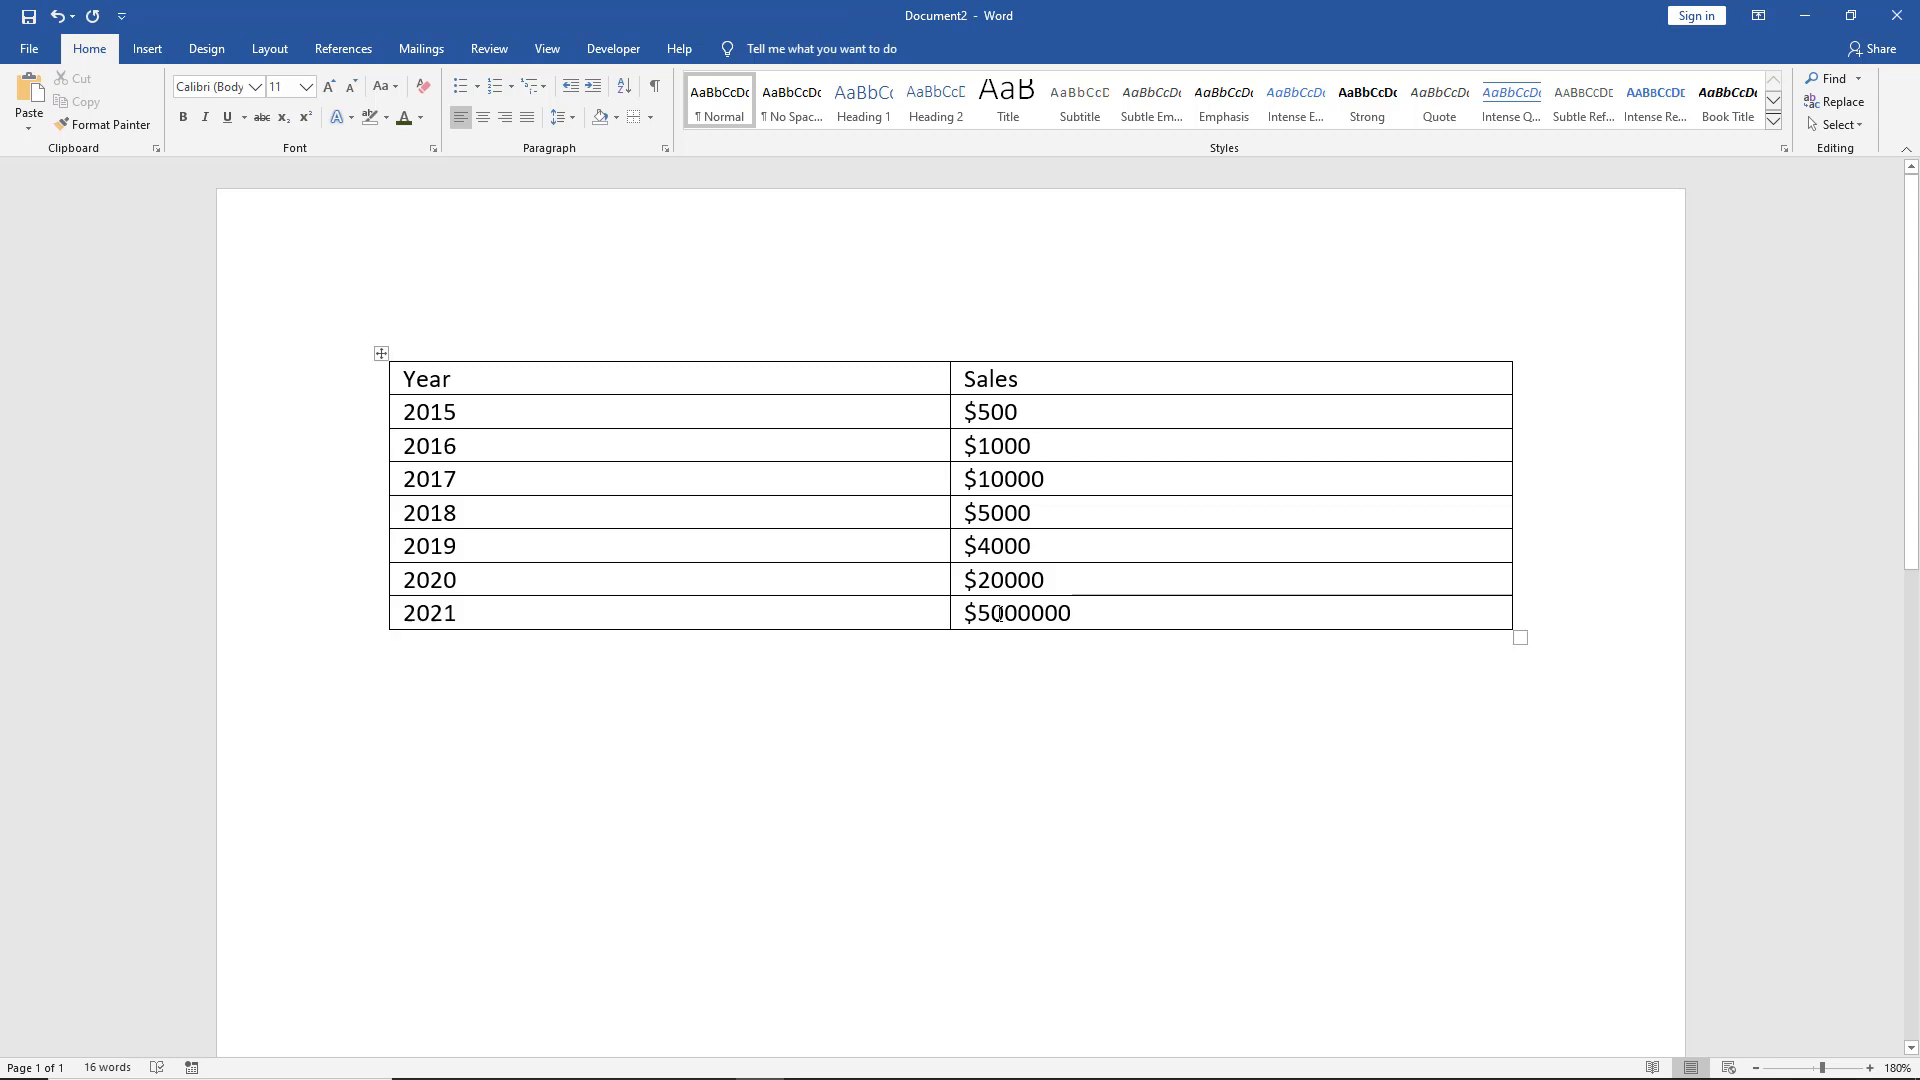
# - Select the whole table and insert a matching set of blank rows above it
pyautogui.click(380, 352)
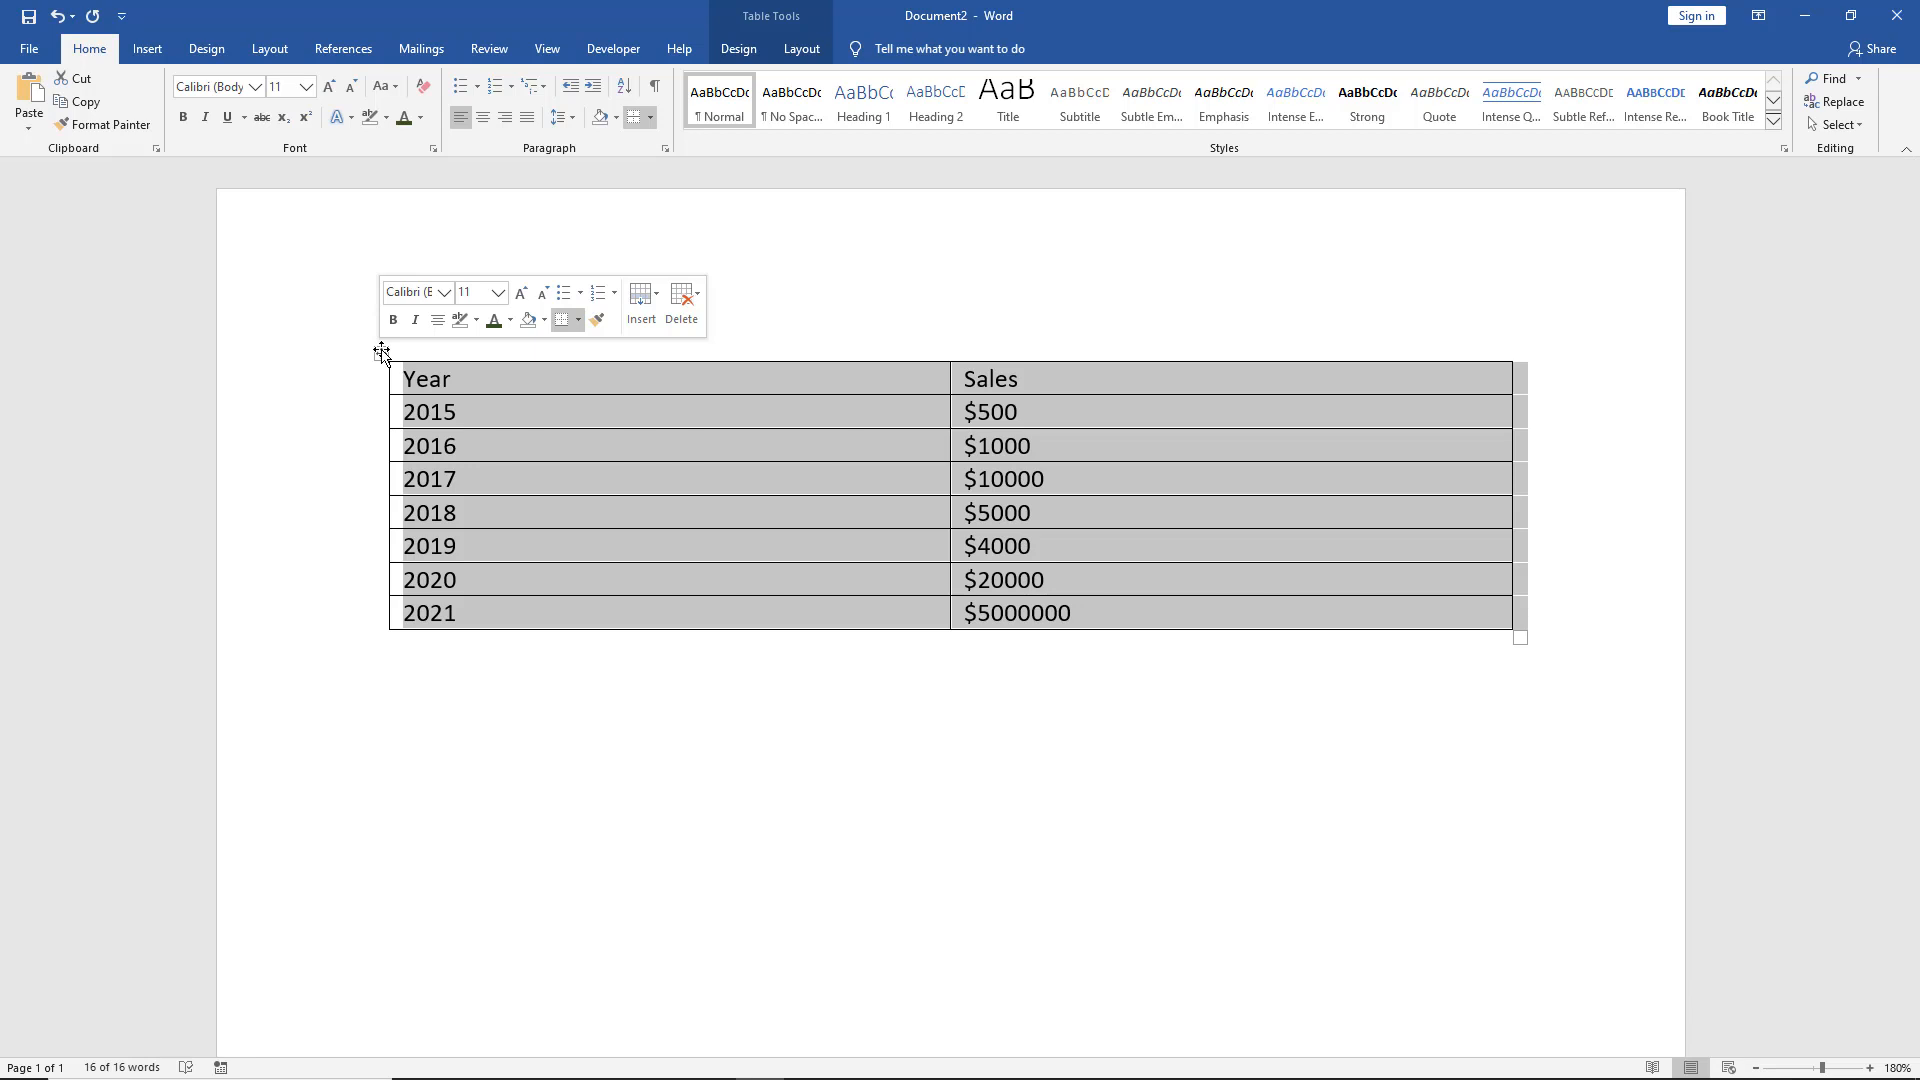
pyautogui.click(696, 293)
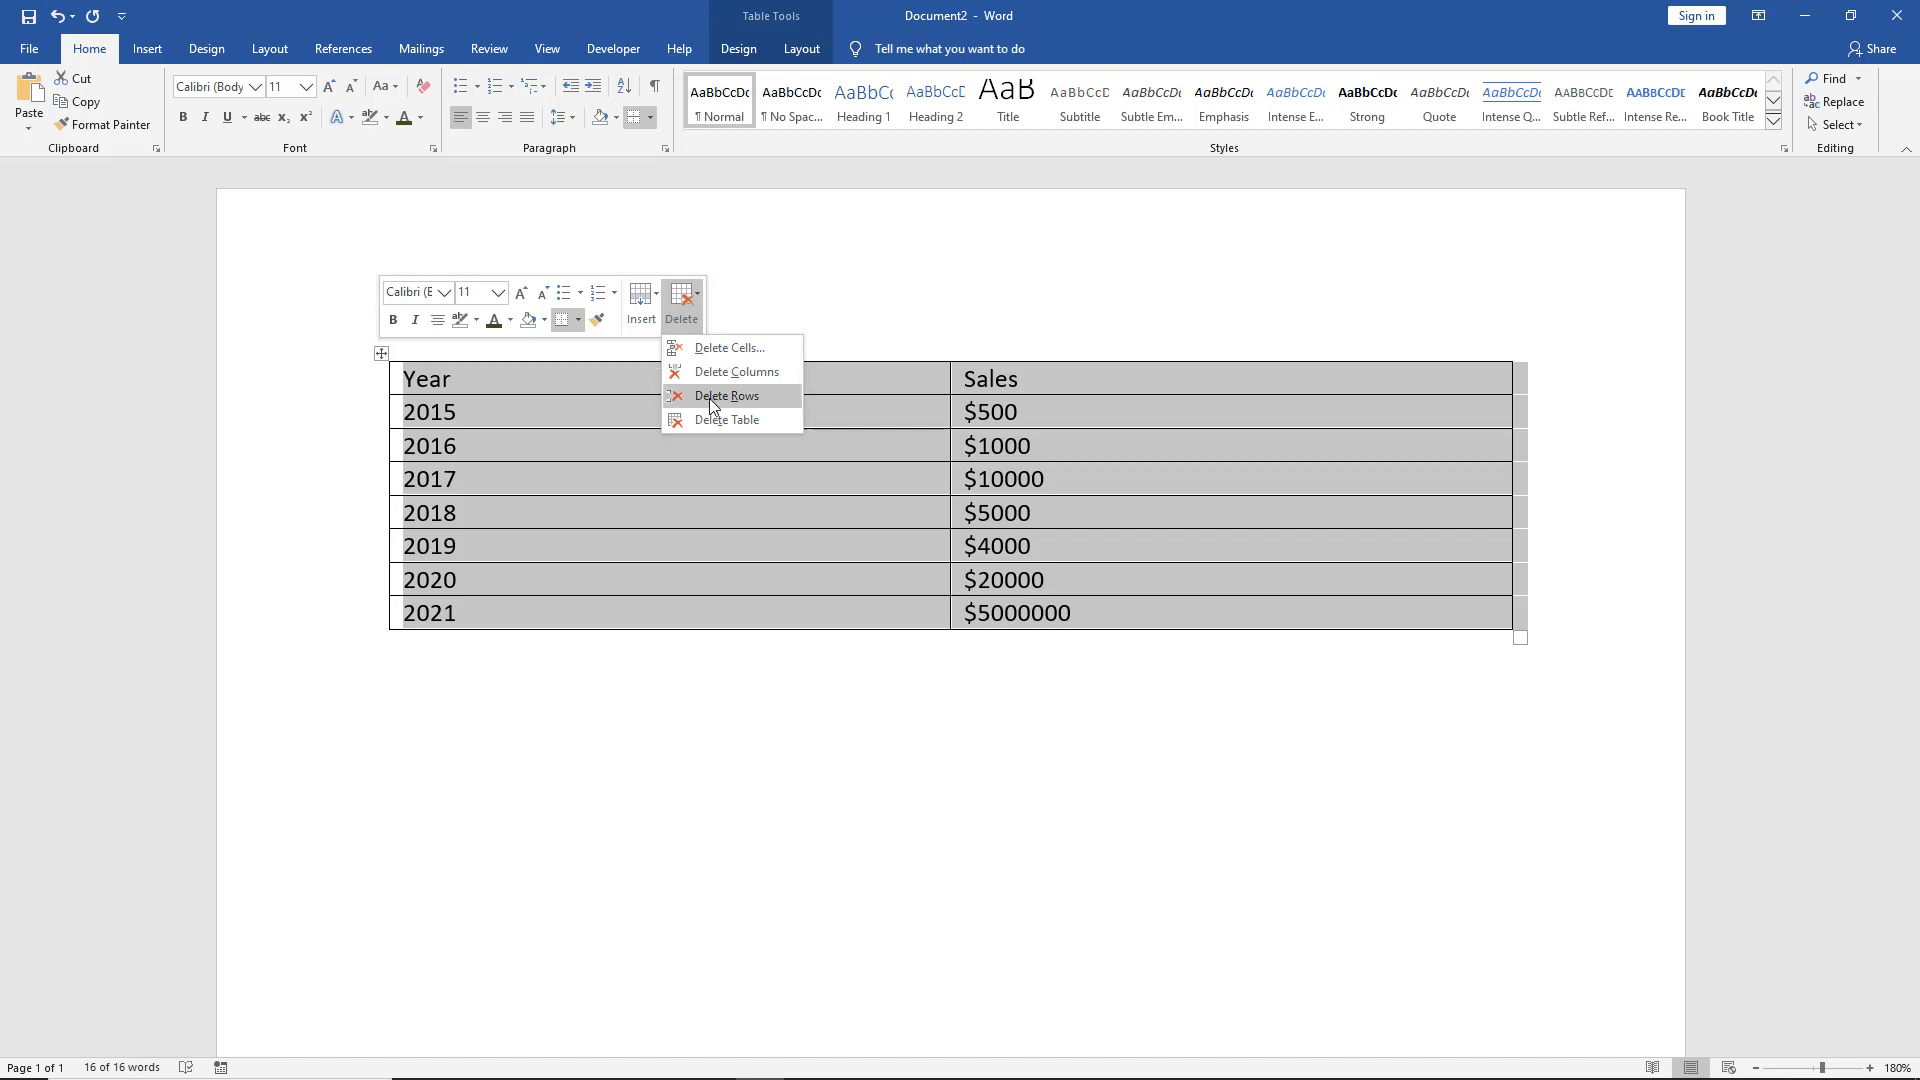
pyautogui.click(656, 296)
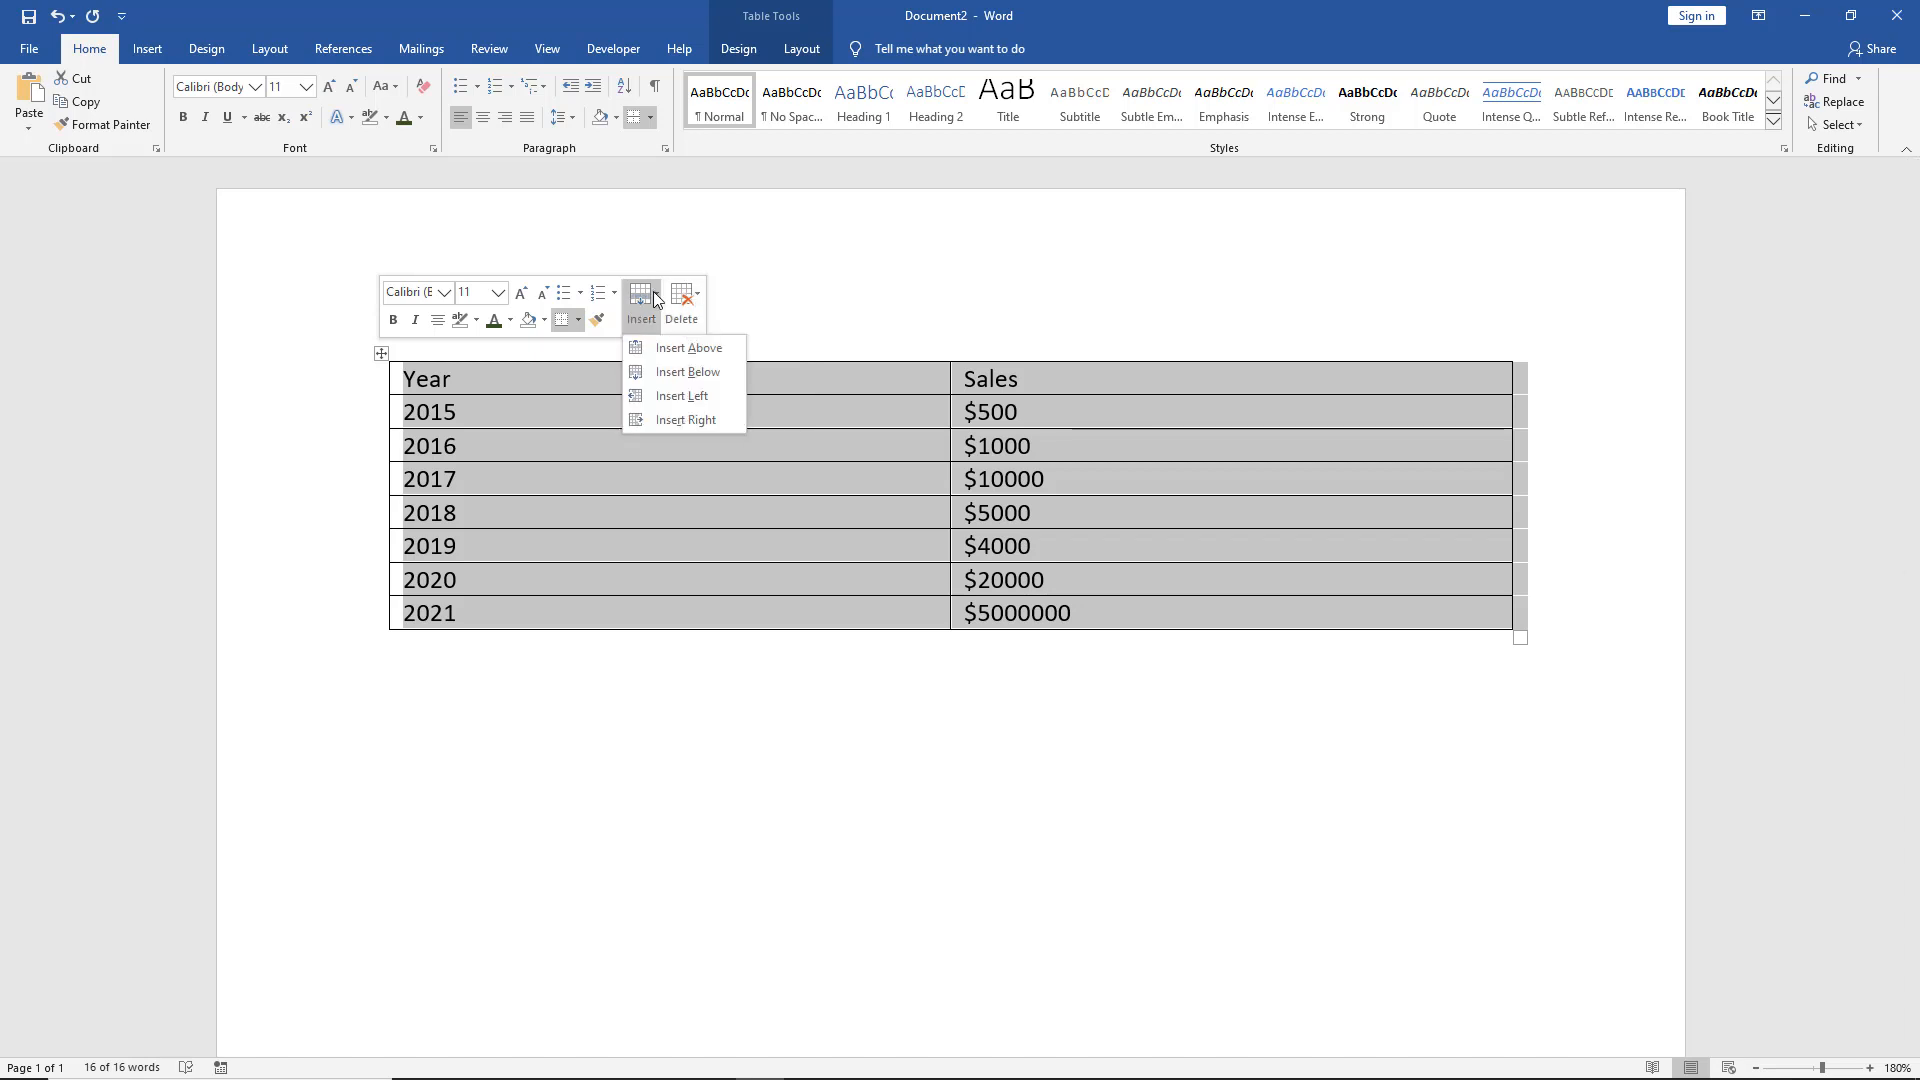
pyautogui.click(689, 349)
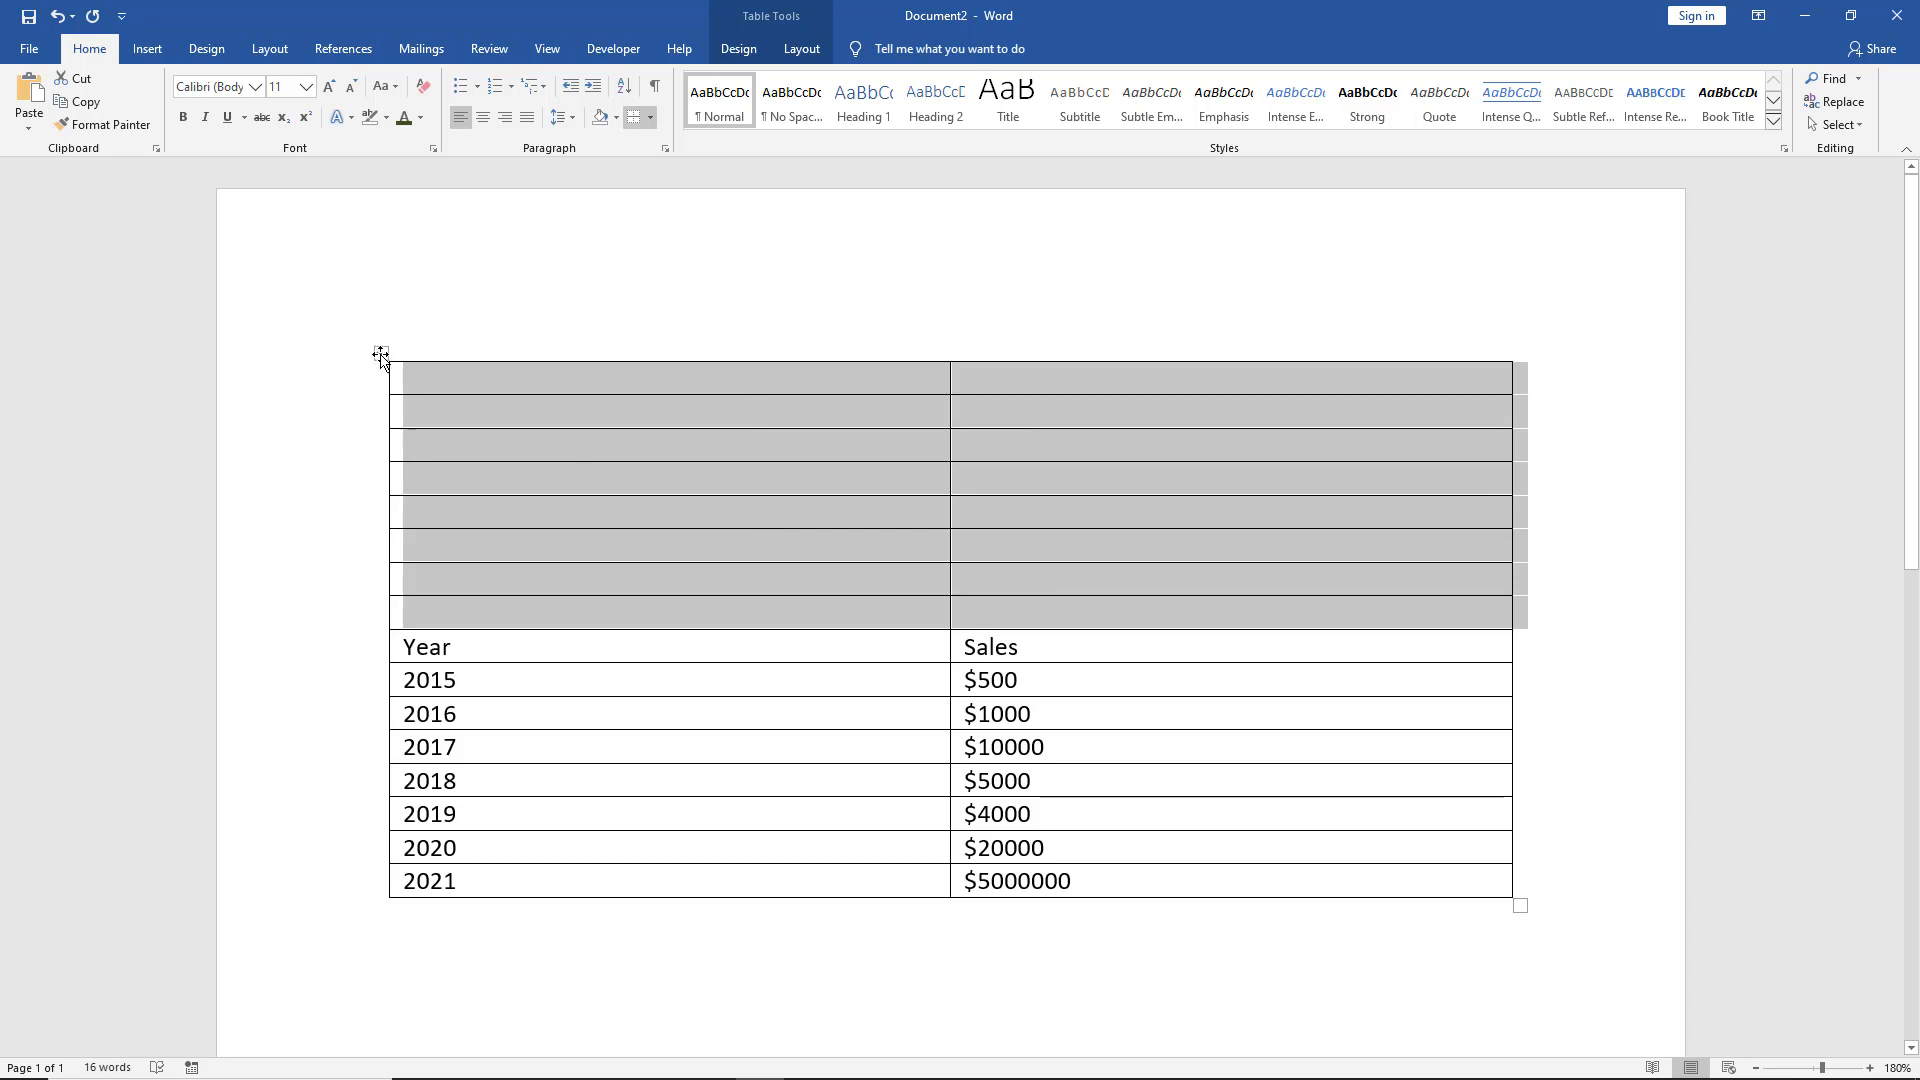
# - Delete the cells of the table's first two blank rows, using the option to shift cells up
pyautogui.click(467, 417)
pyautogui.moveTo(470, 419); pyautogui.dragTo(501, 357)
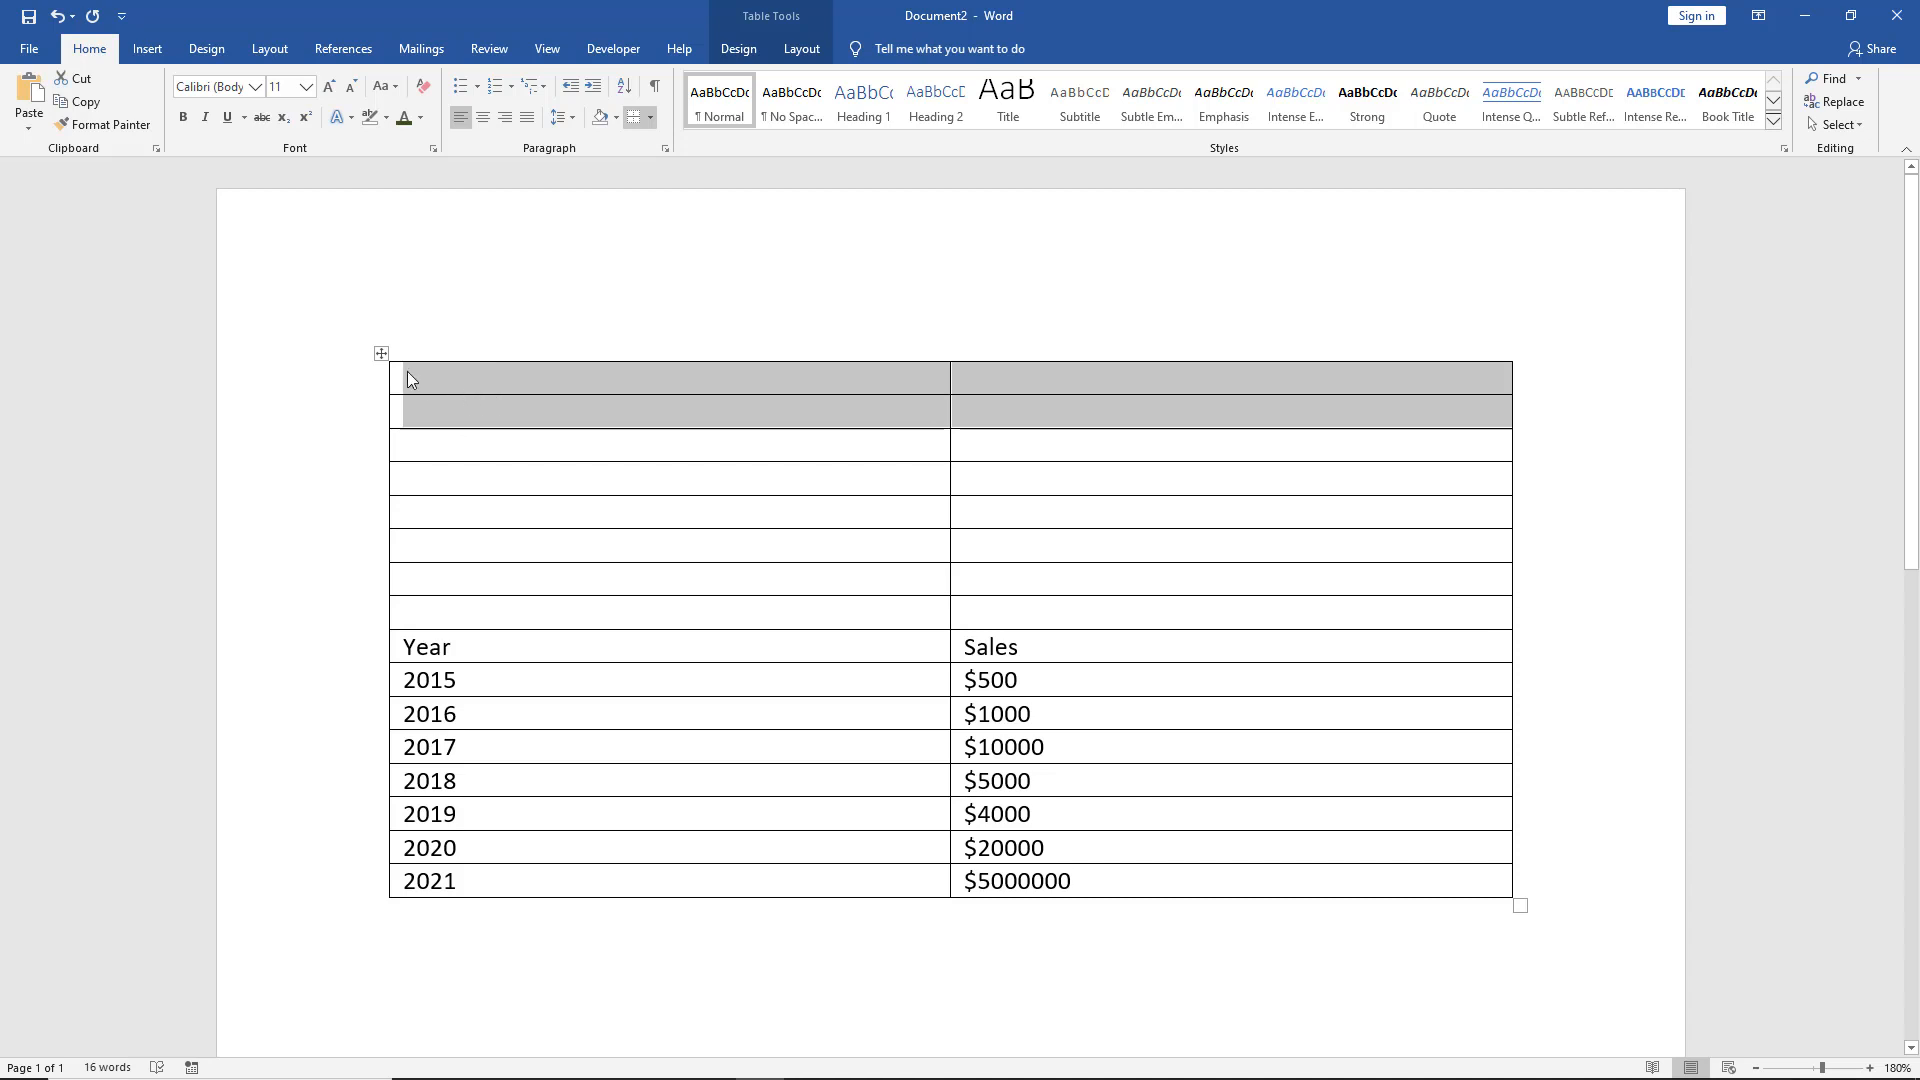
pyautogui.click(492, 386)
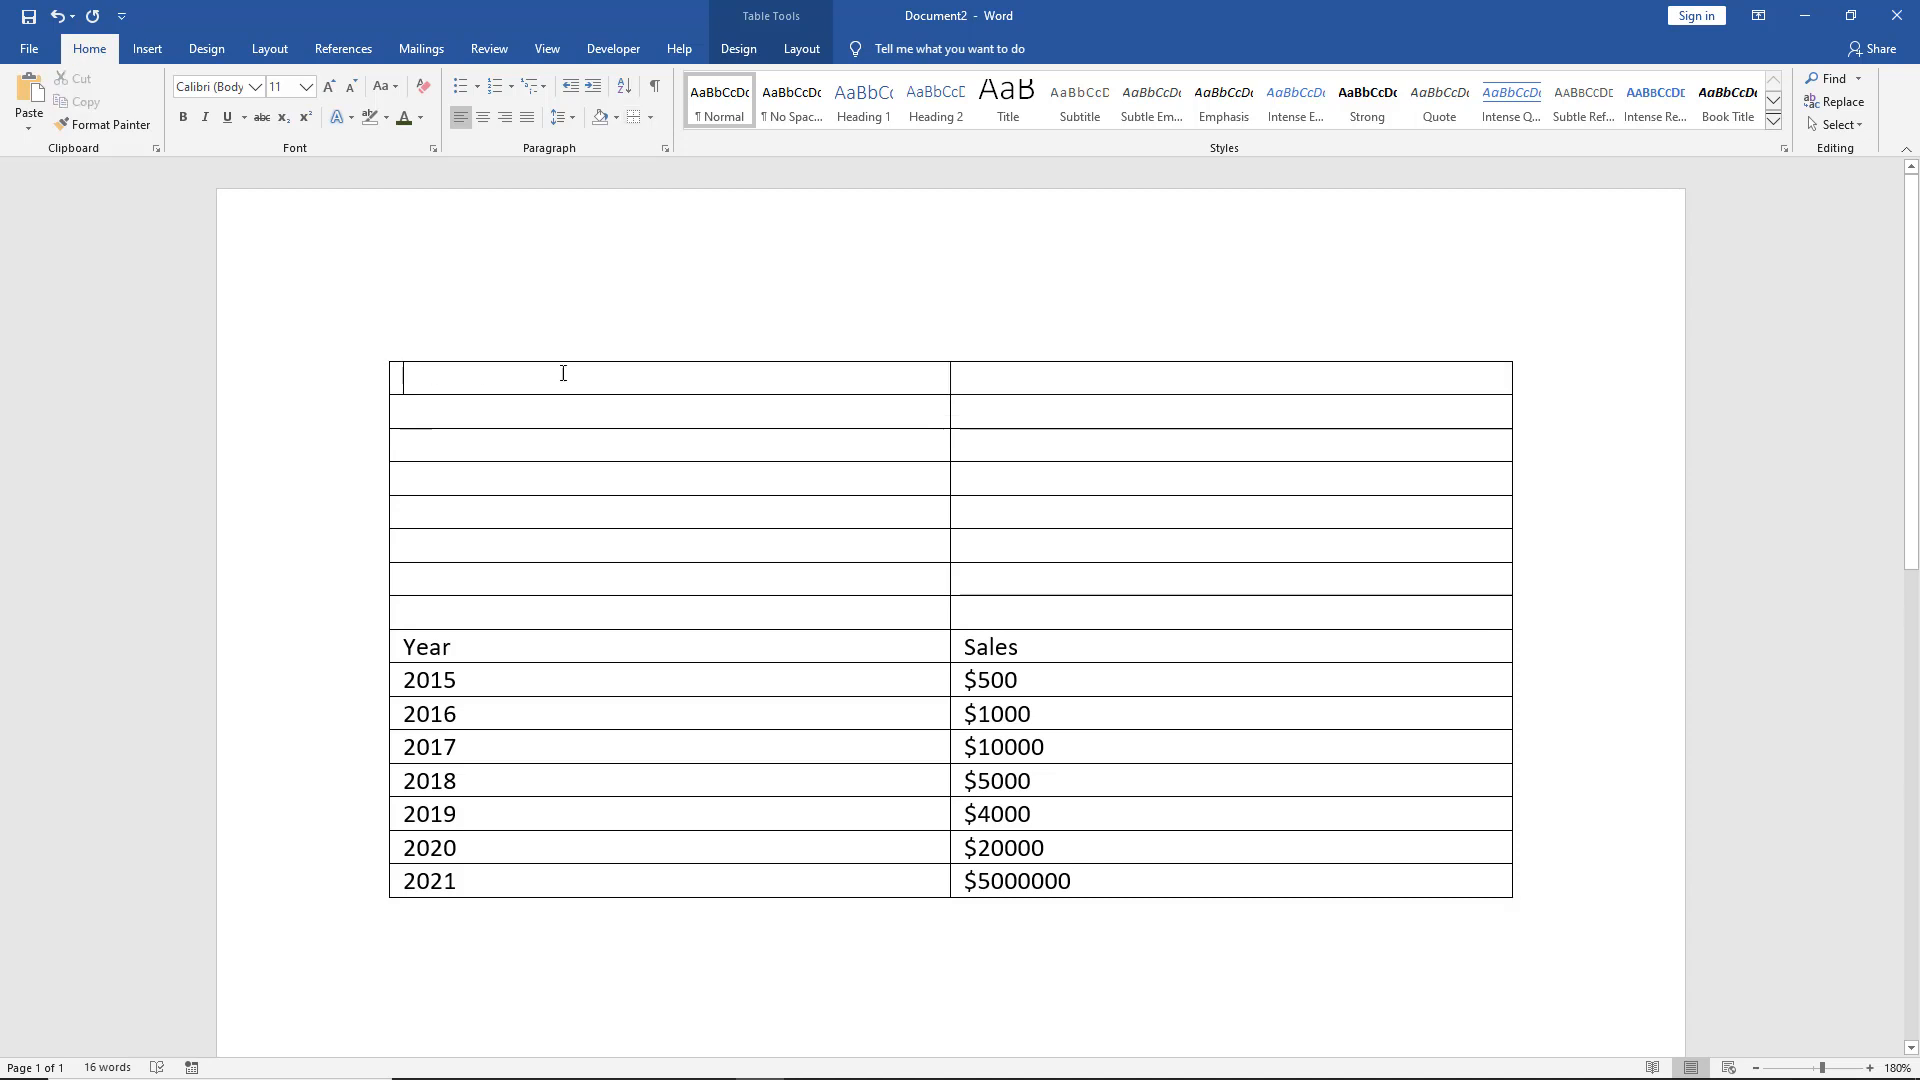
pyautogui.moveTo(768, 380); pyautogui.dragTo(1032, 410)
pyautogui.rightClick(748, 390)
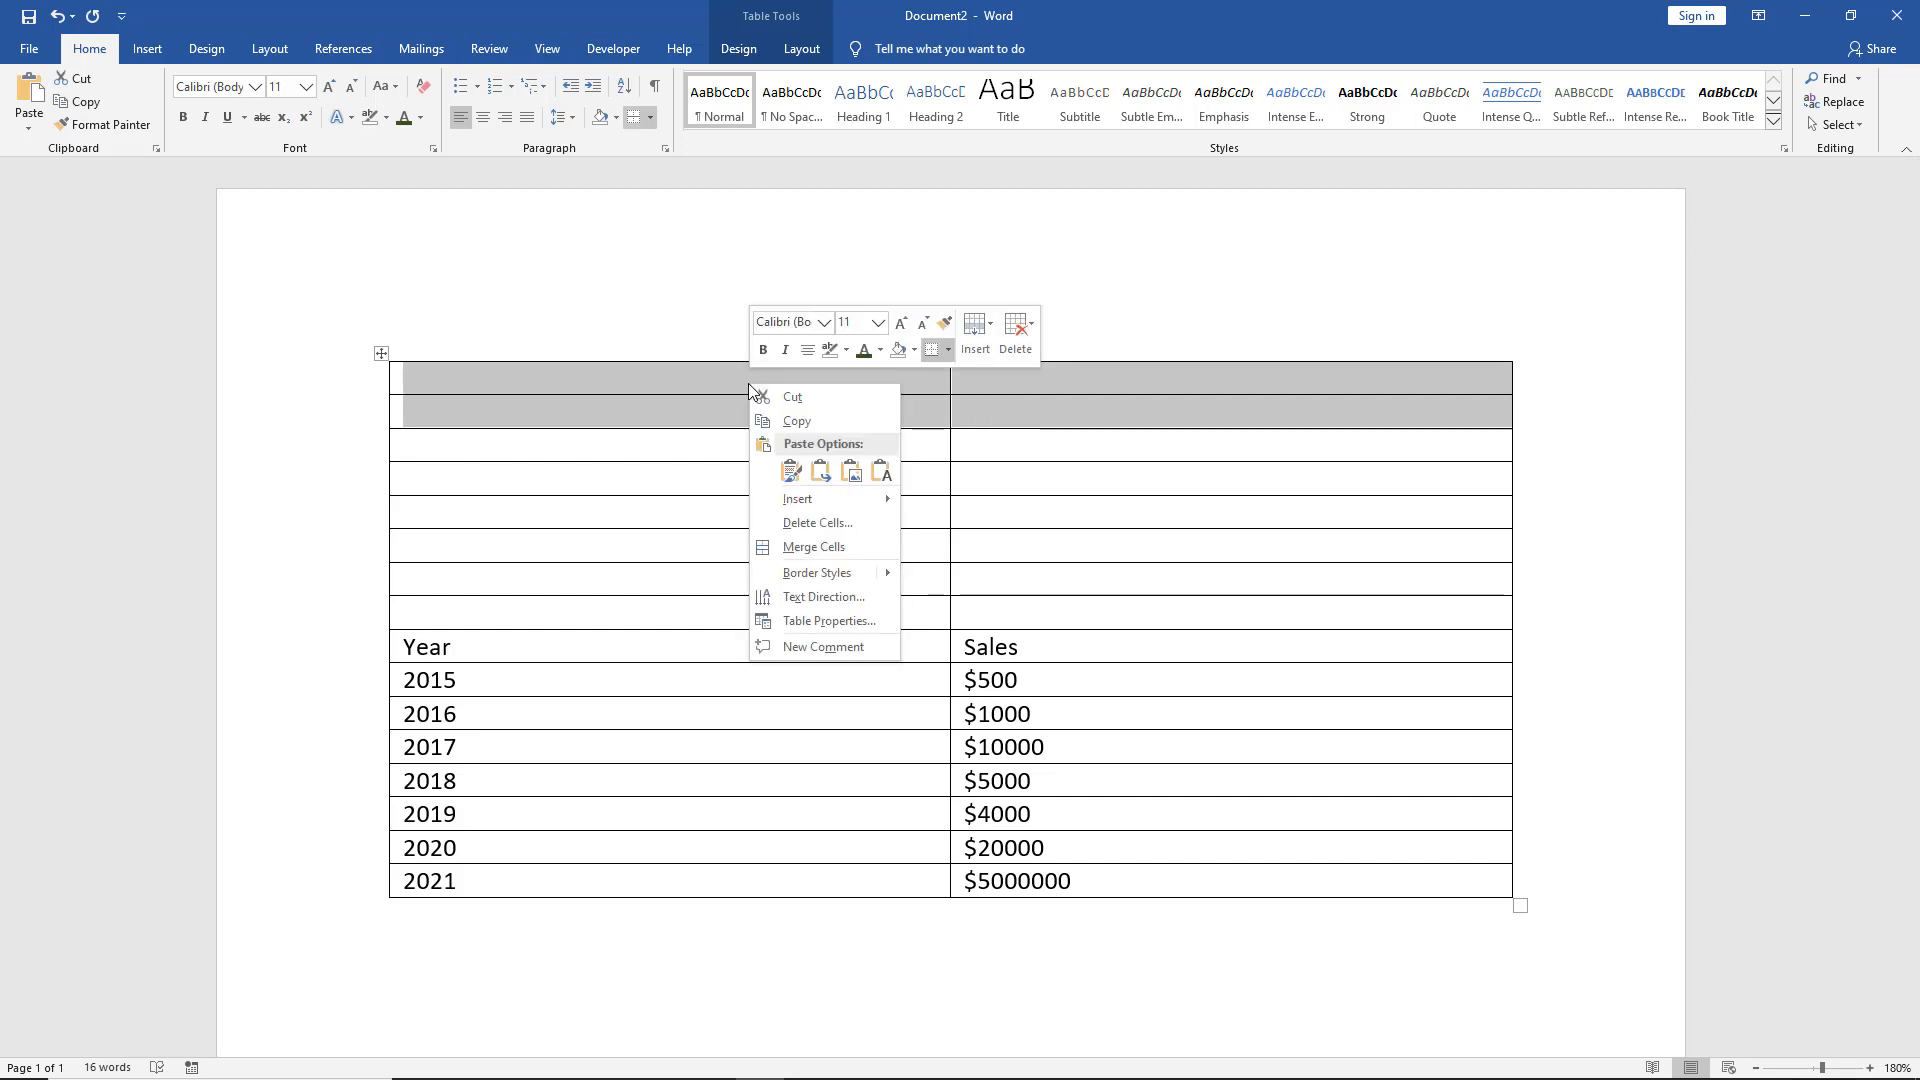
pyautogui.click(1028, 332)
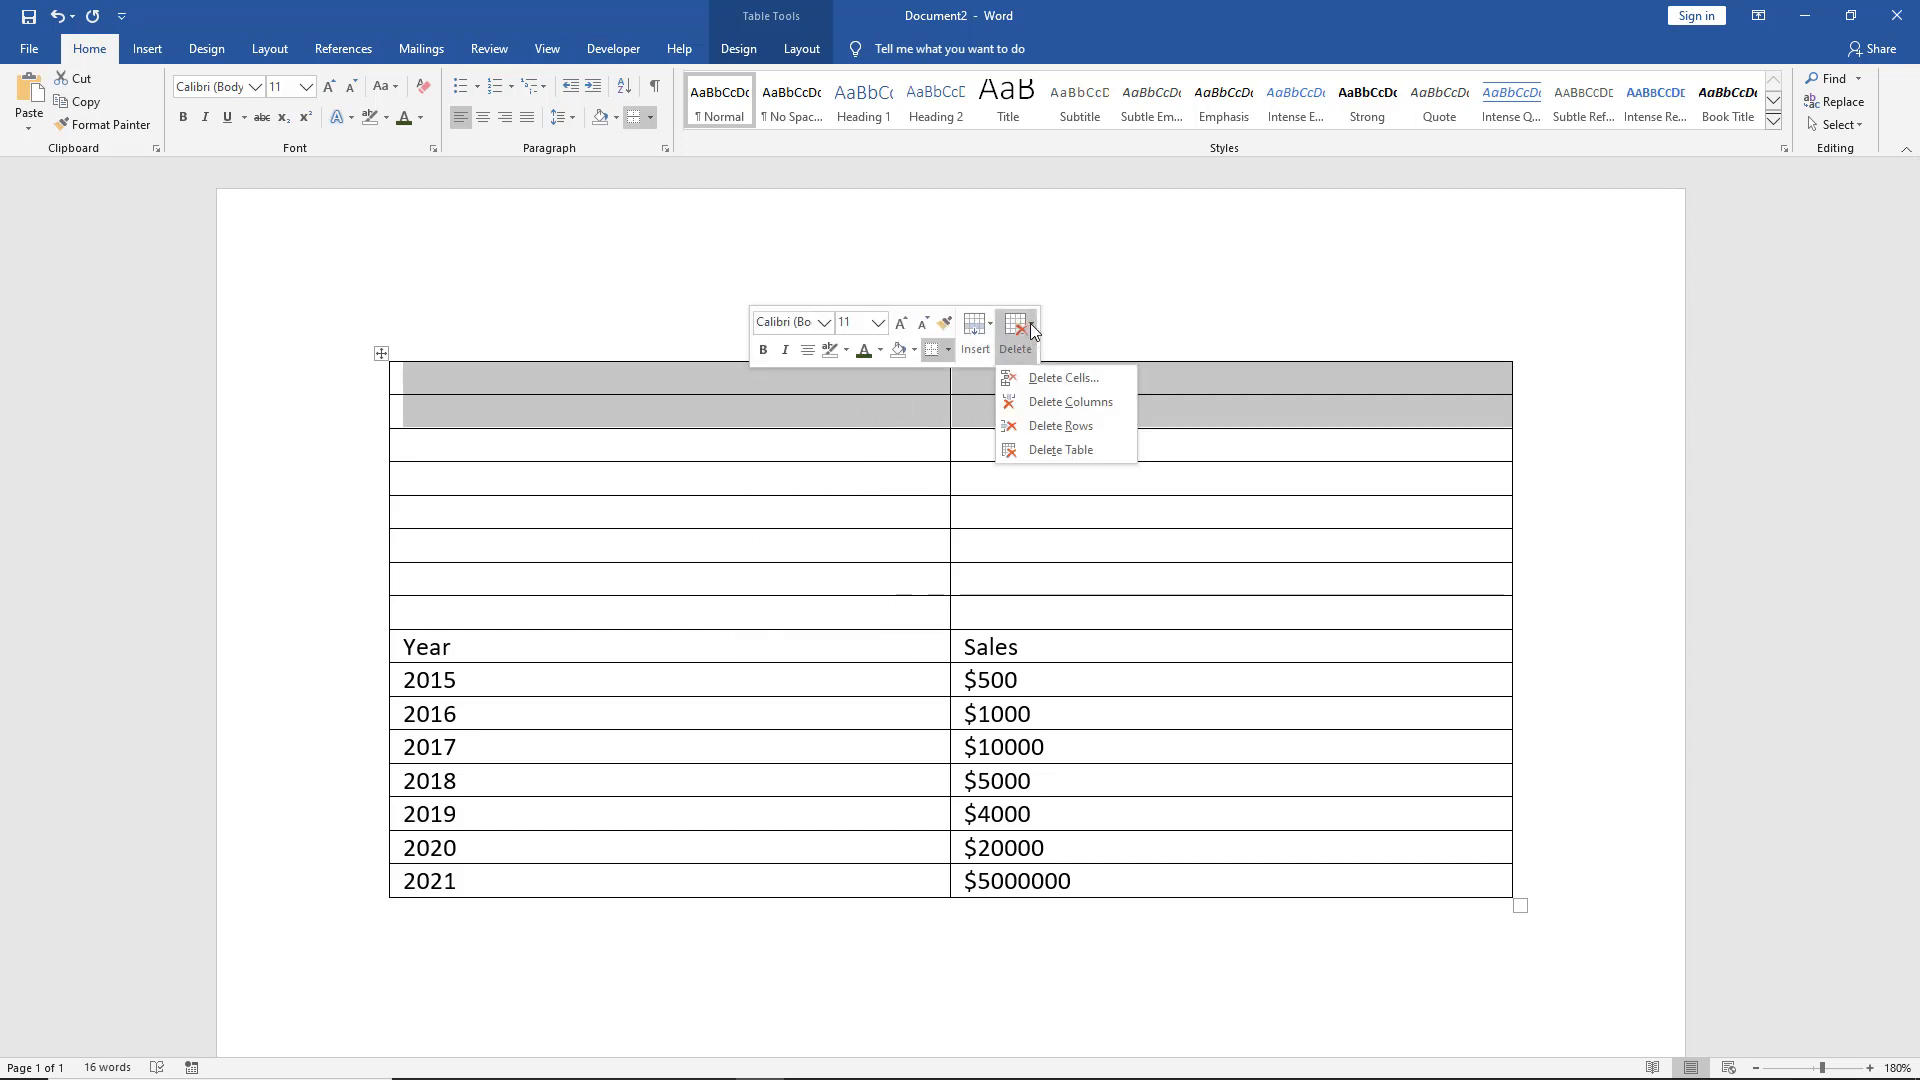
pyautogui.click(1045, 380)
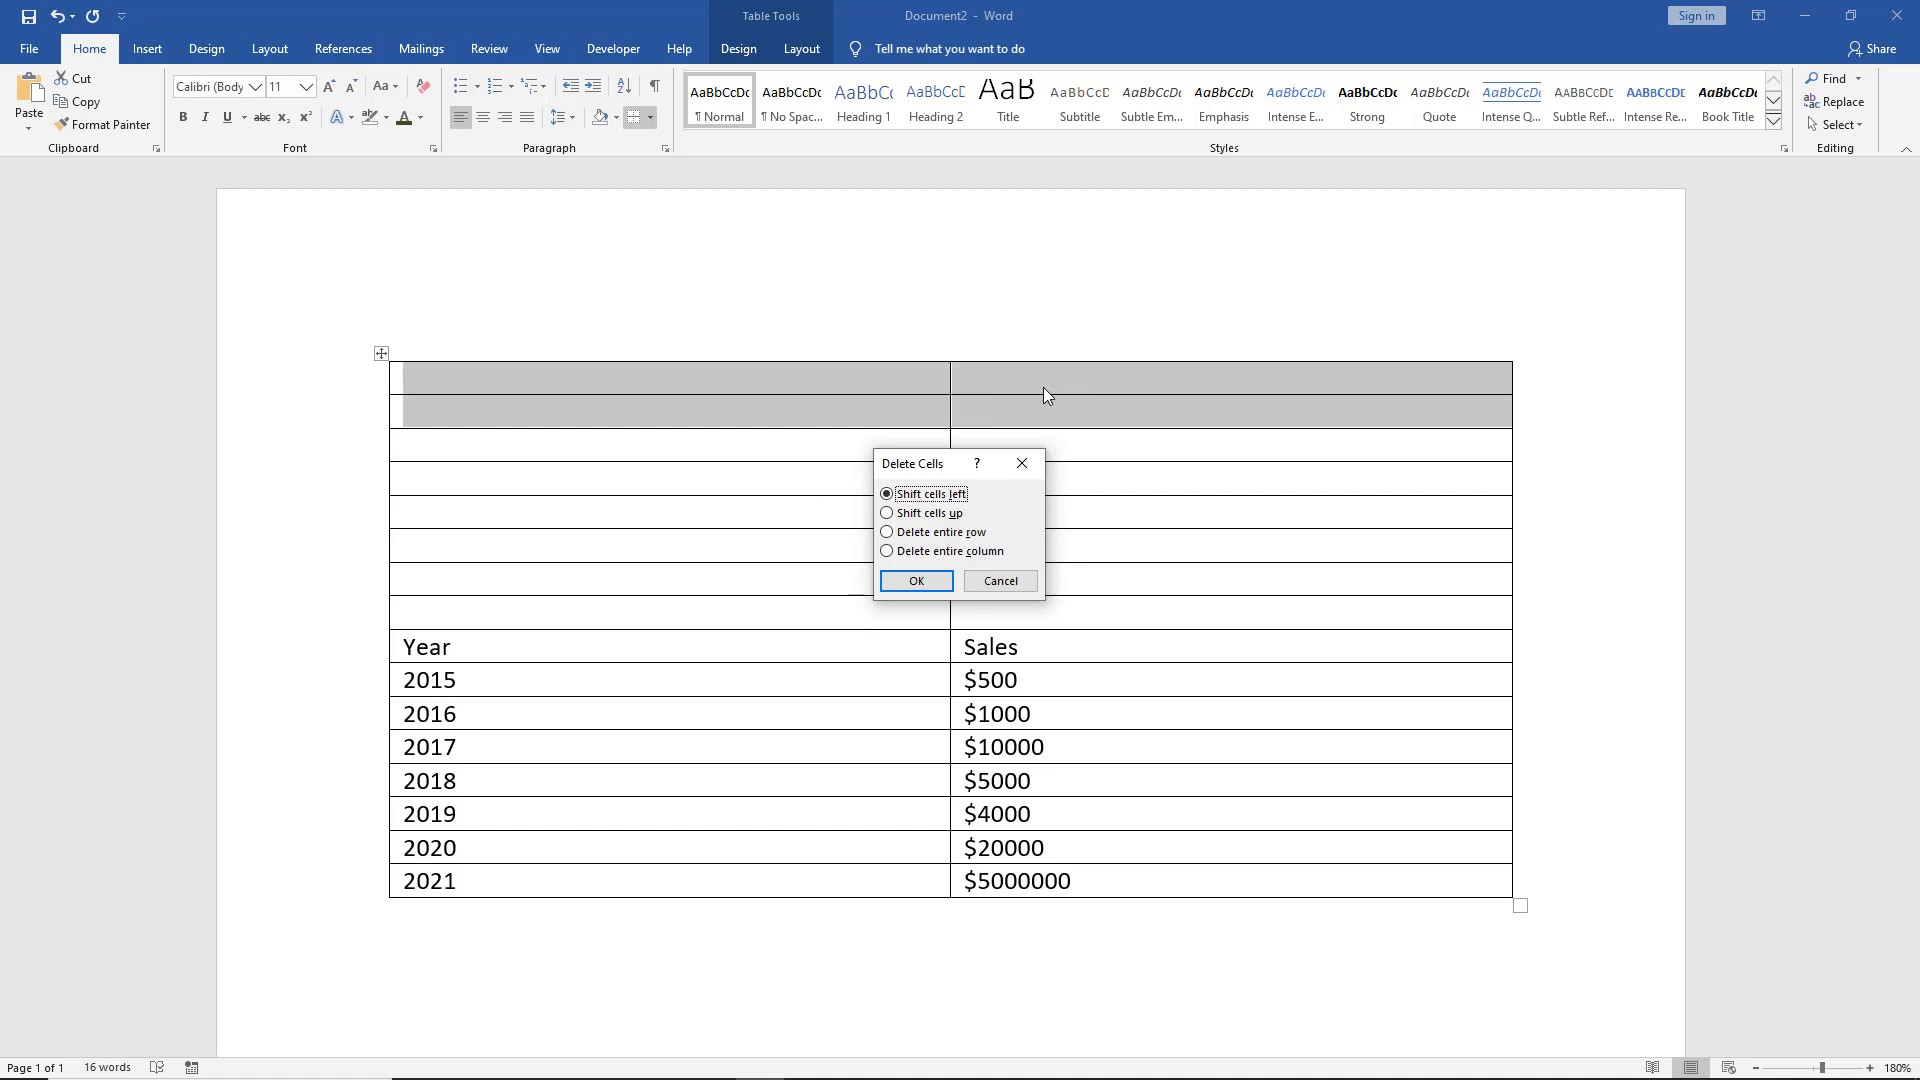
pyautogui.click(927, 514)
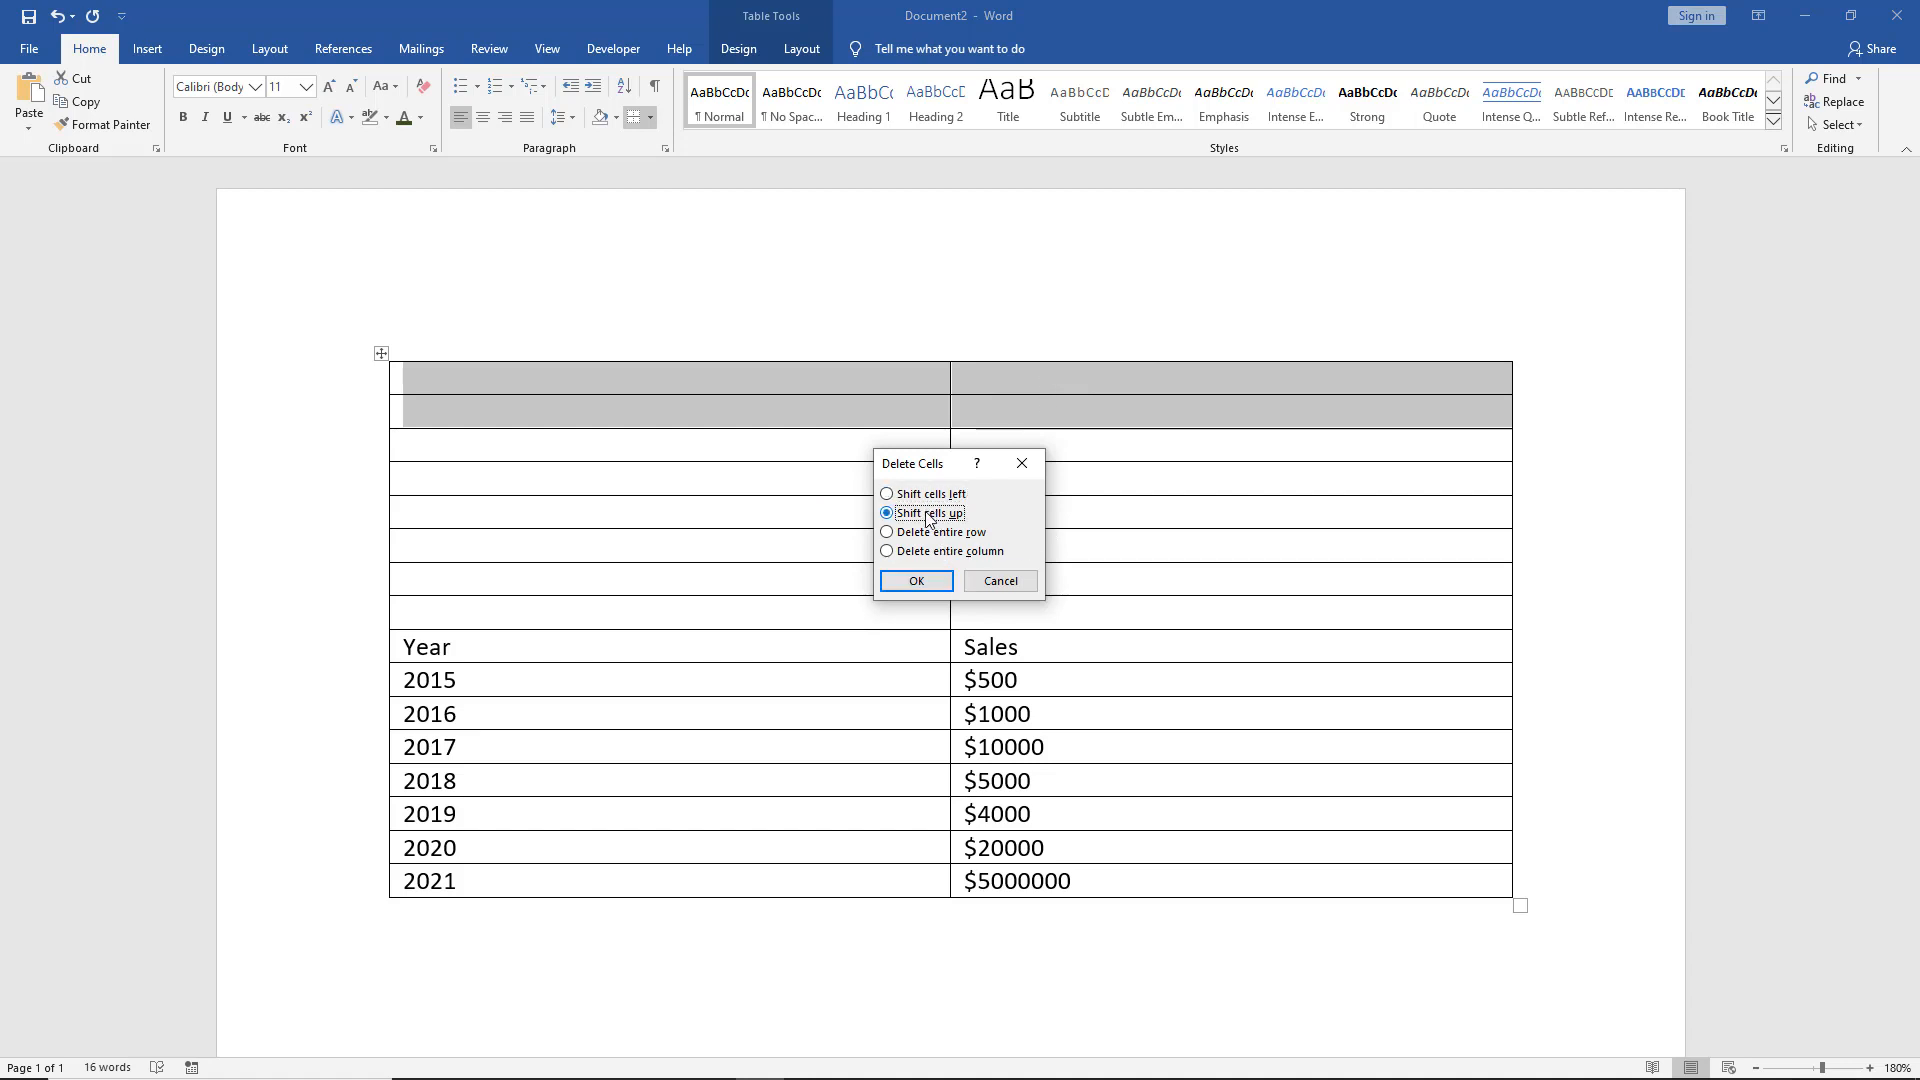
pyautogui.click(914, 583)
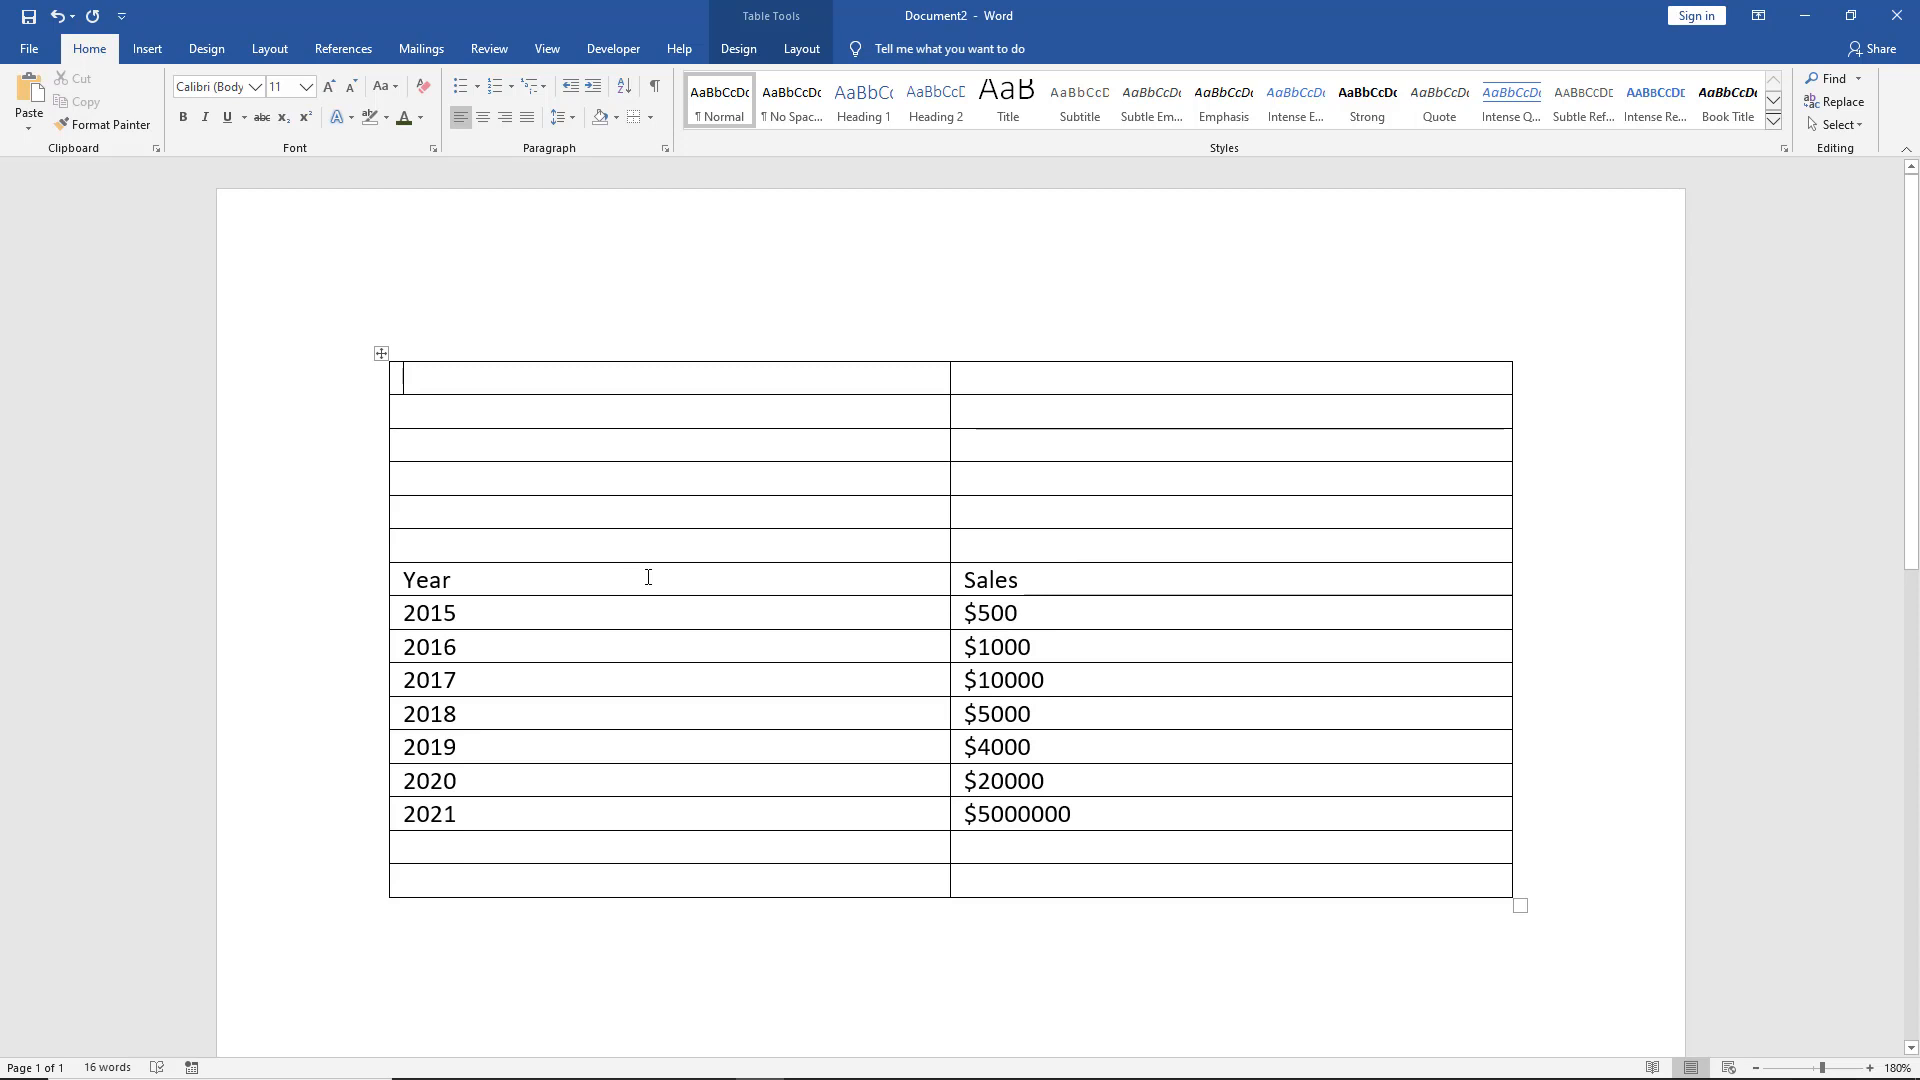
# - Delete the remaining blank cells above the Year and Sales header row, shifting the cells below up
pyautogui.moveTo(523, 375)
pyautogui.mouseDown()
pyautogui.moveTo(1007, 471)
pyautogui.moveTo(1060, 537)
pyautogui.mouseUp()
pyautogui.rightClick(1002, 454)
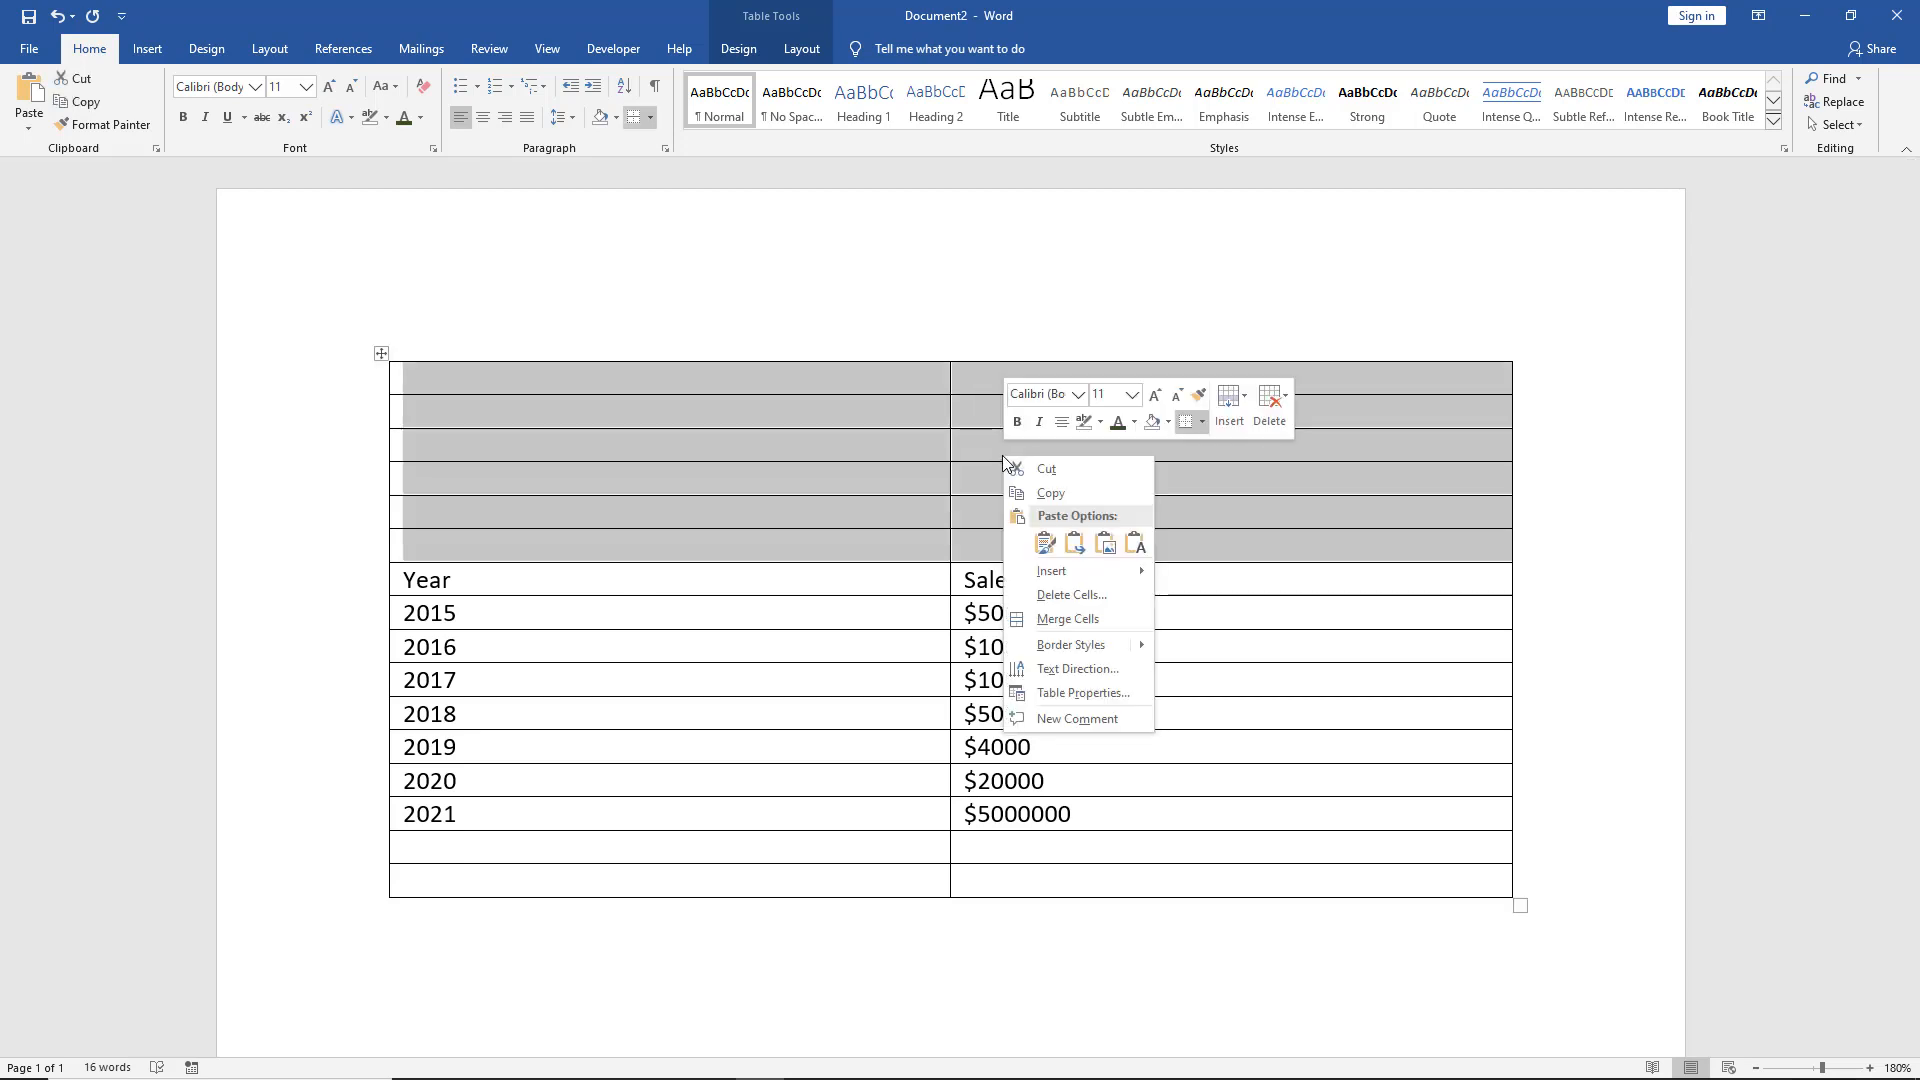
pyautogui.click(1285, 395)
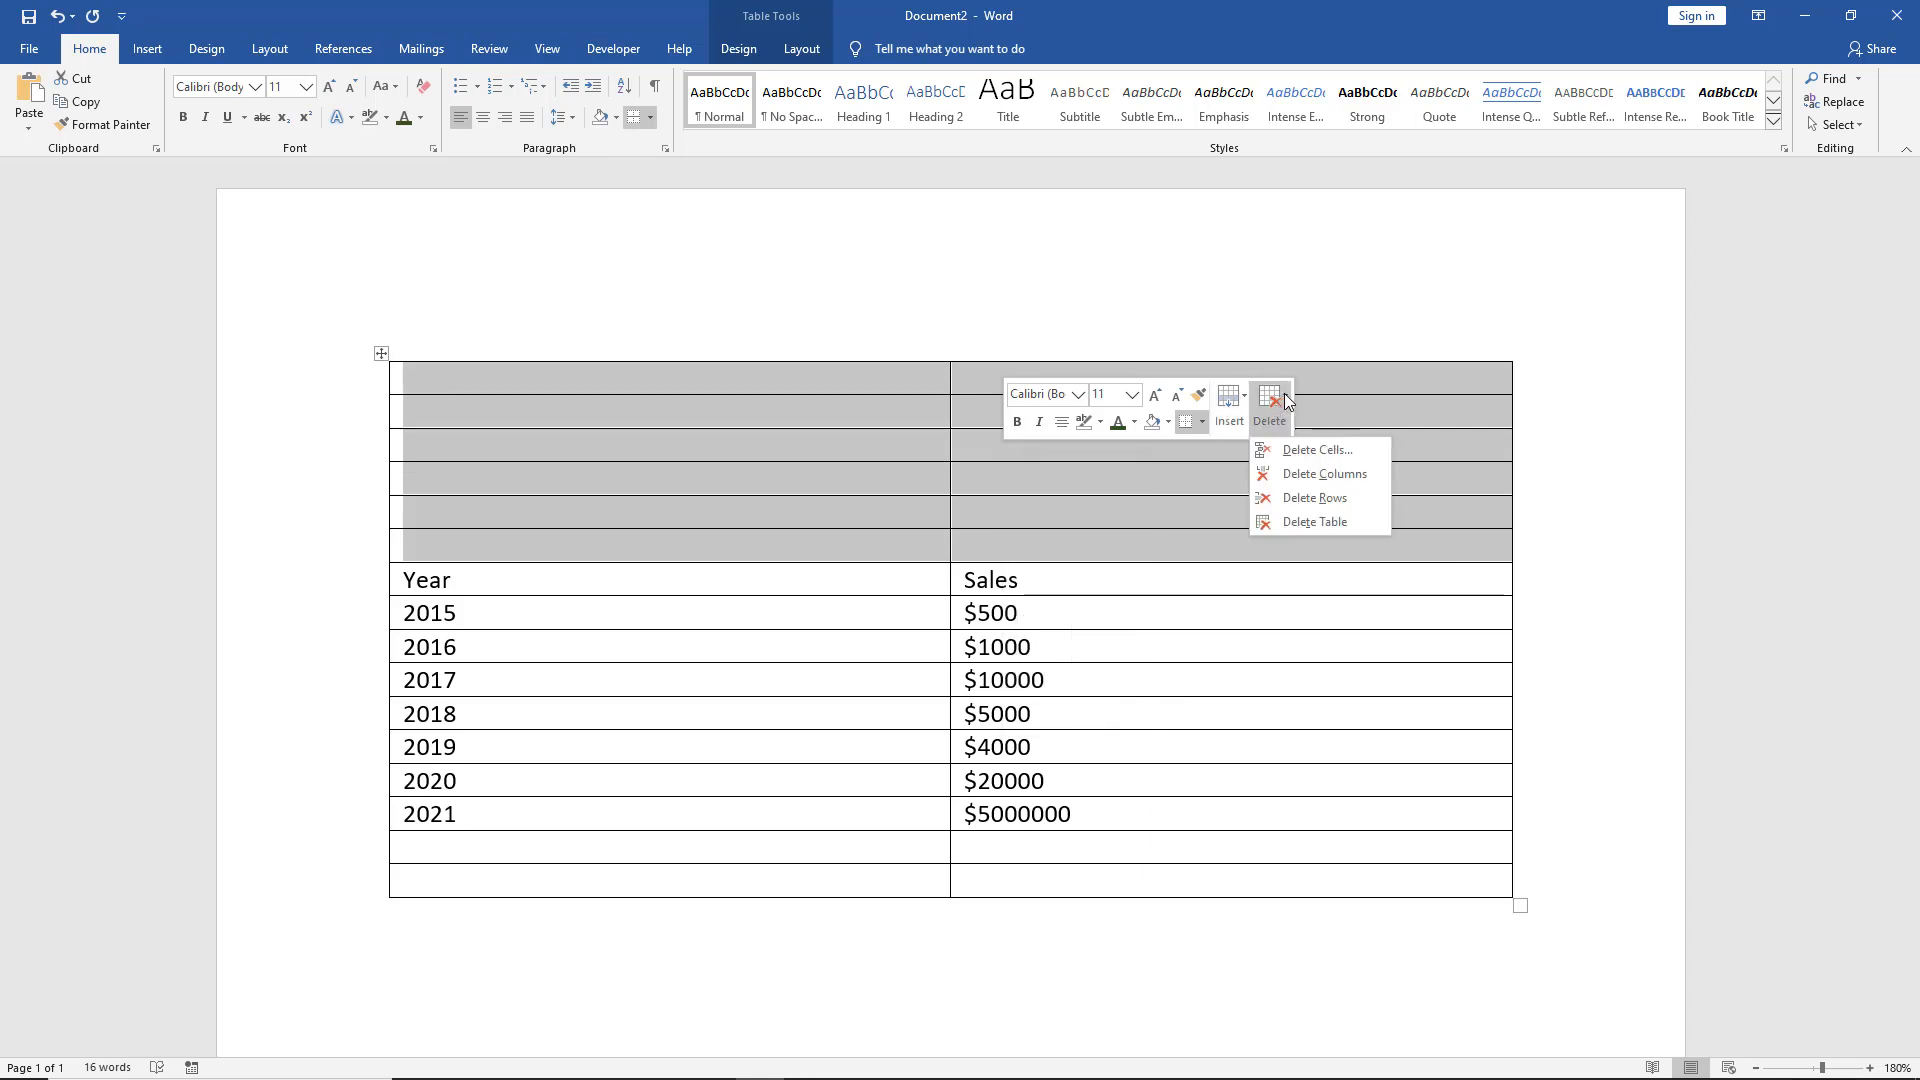
pyautogui.click(1296, 450)
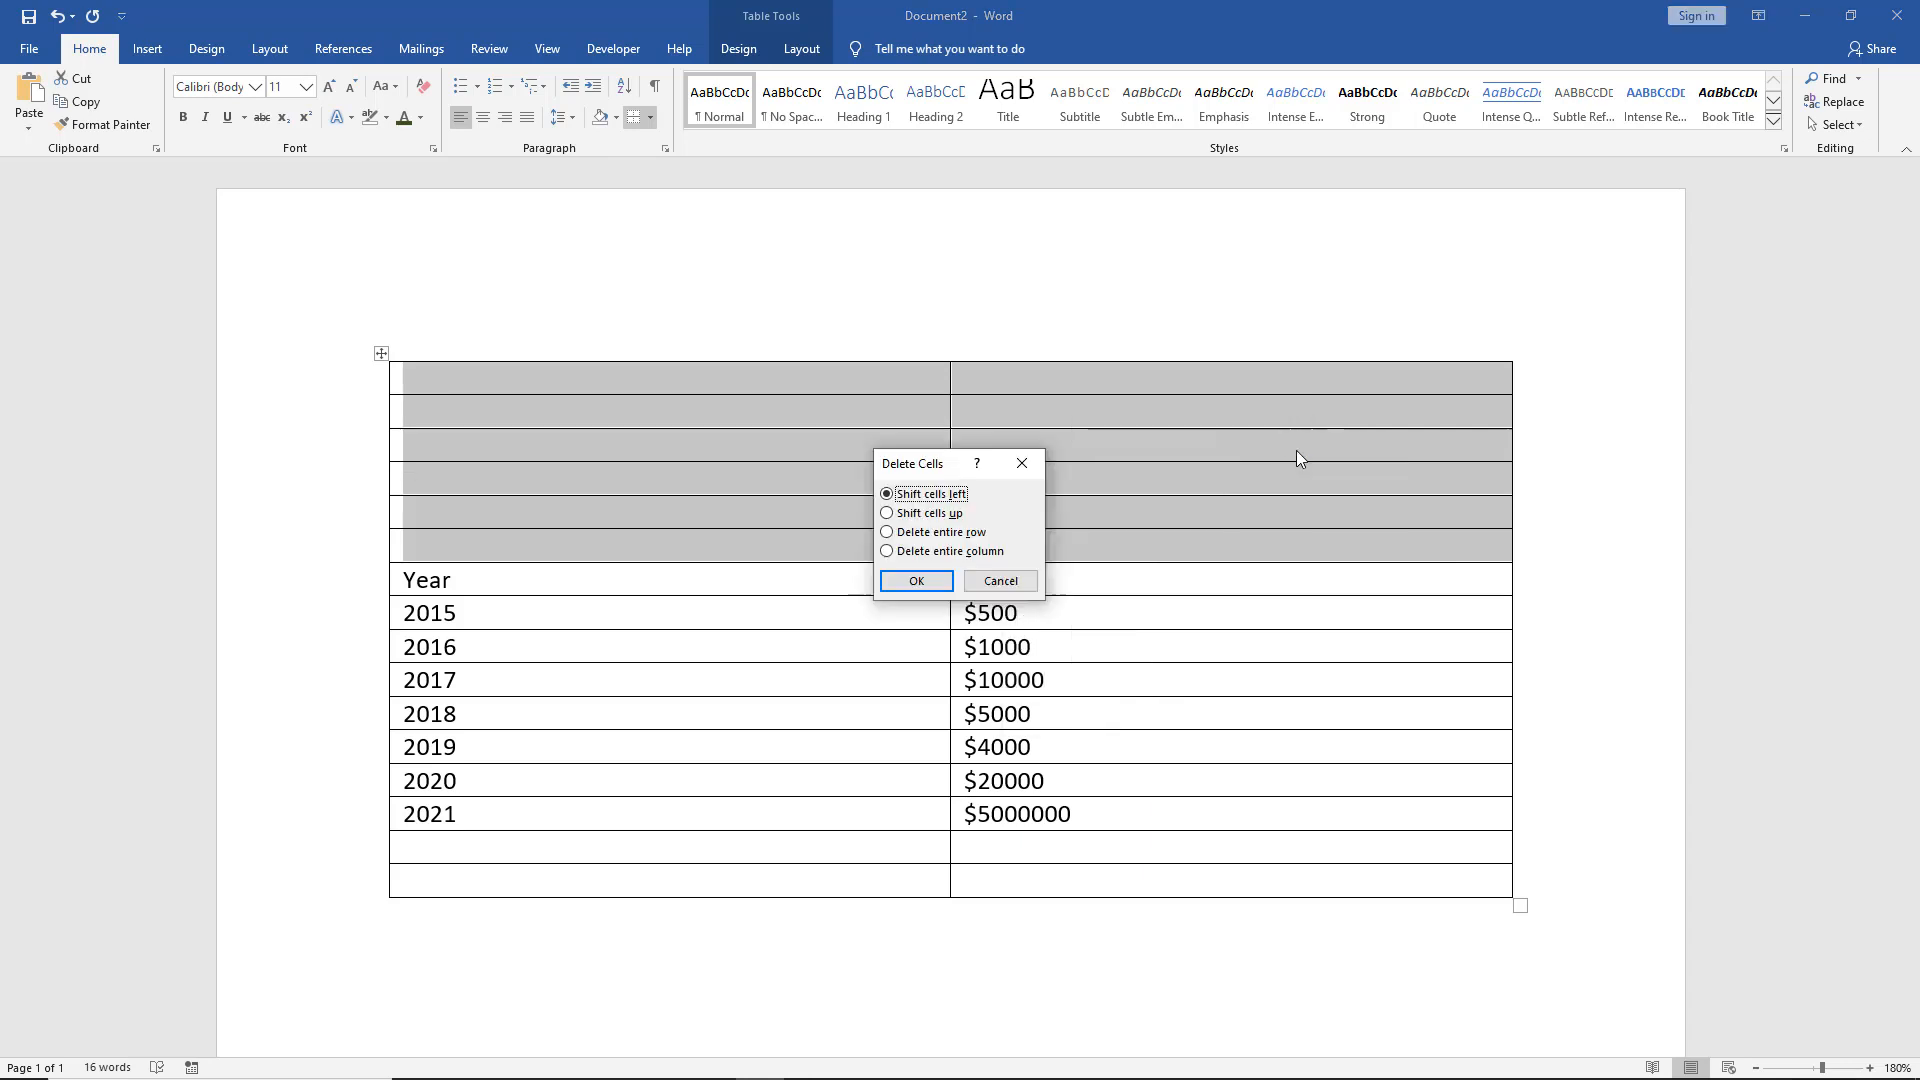
pyautogui.click(929, 513)
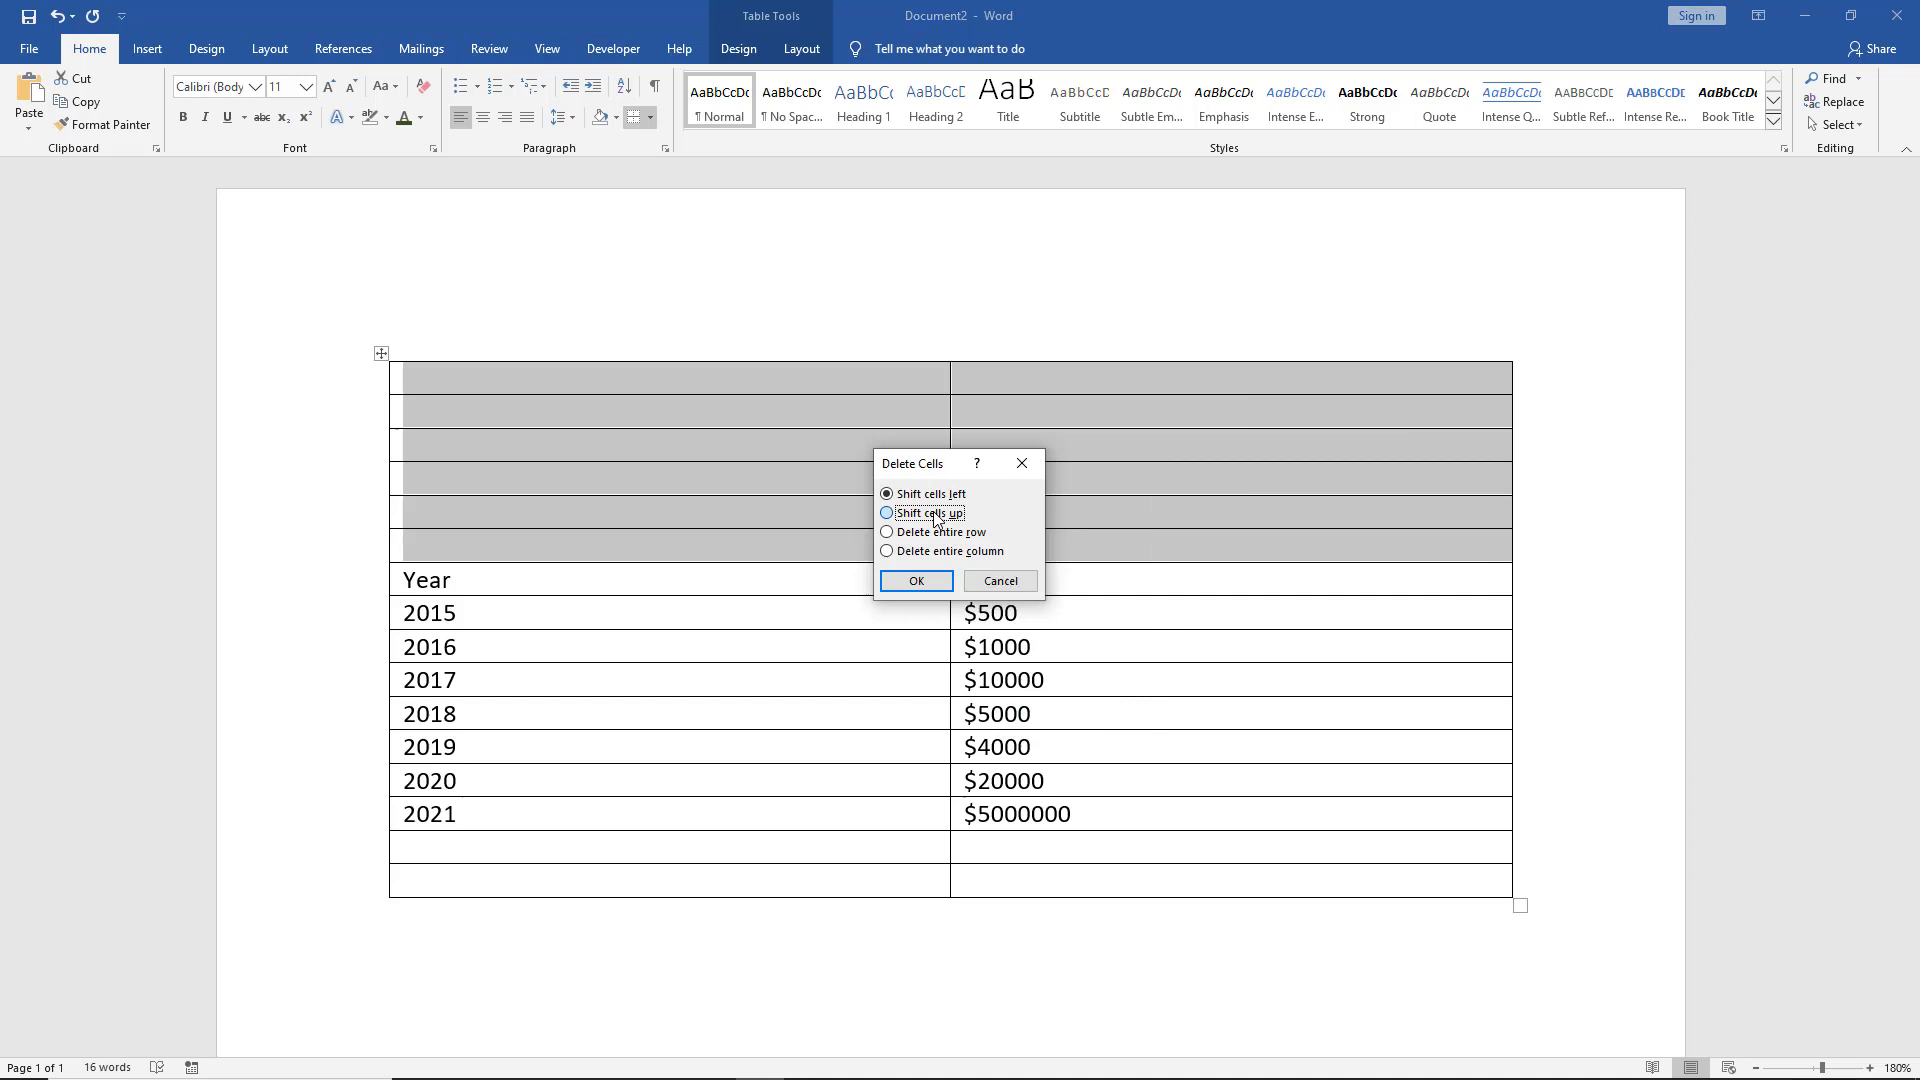
pyautogui.click(915, 580)
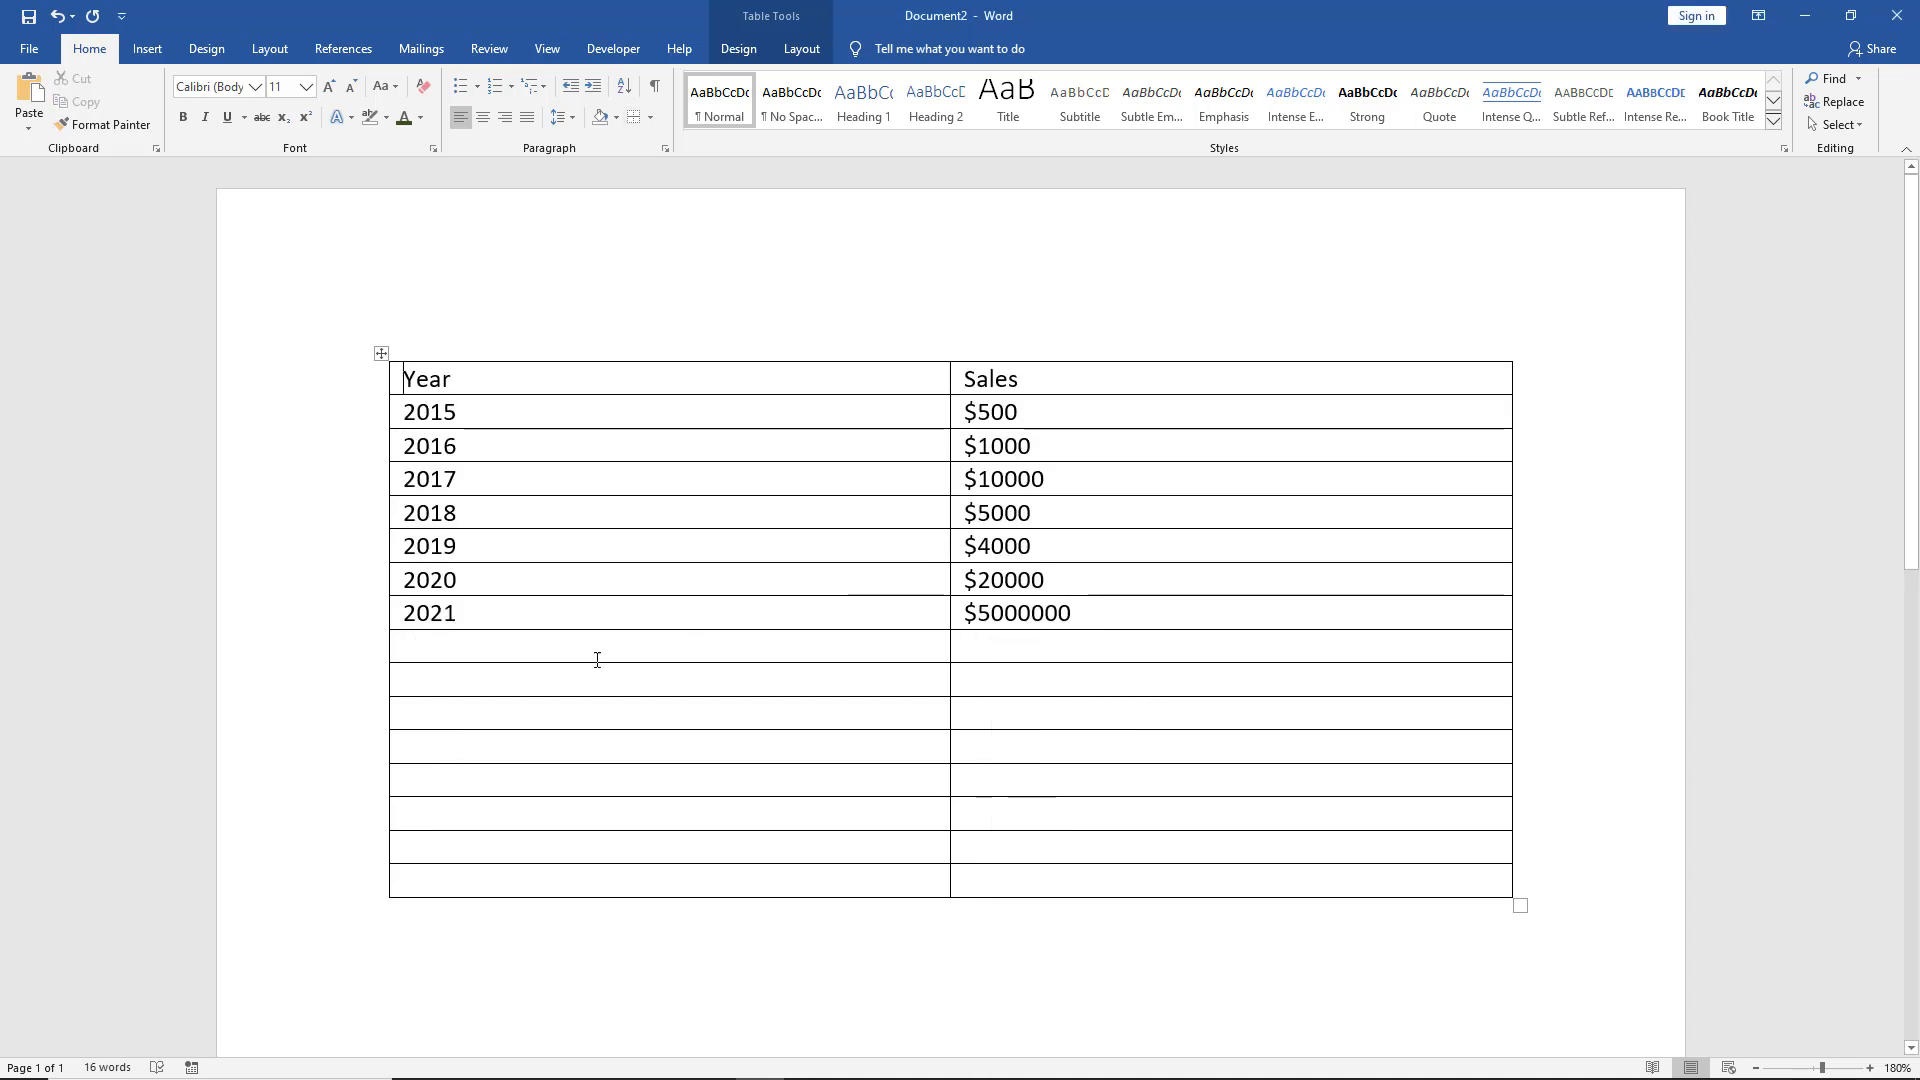
pyautogui.click(494, 648)
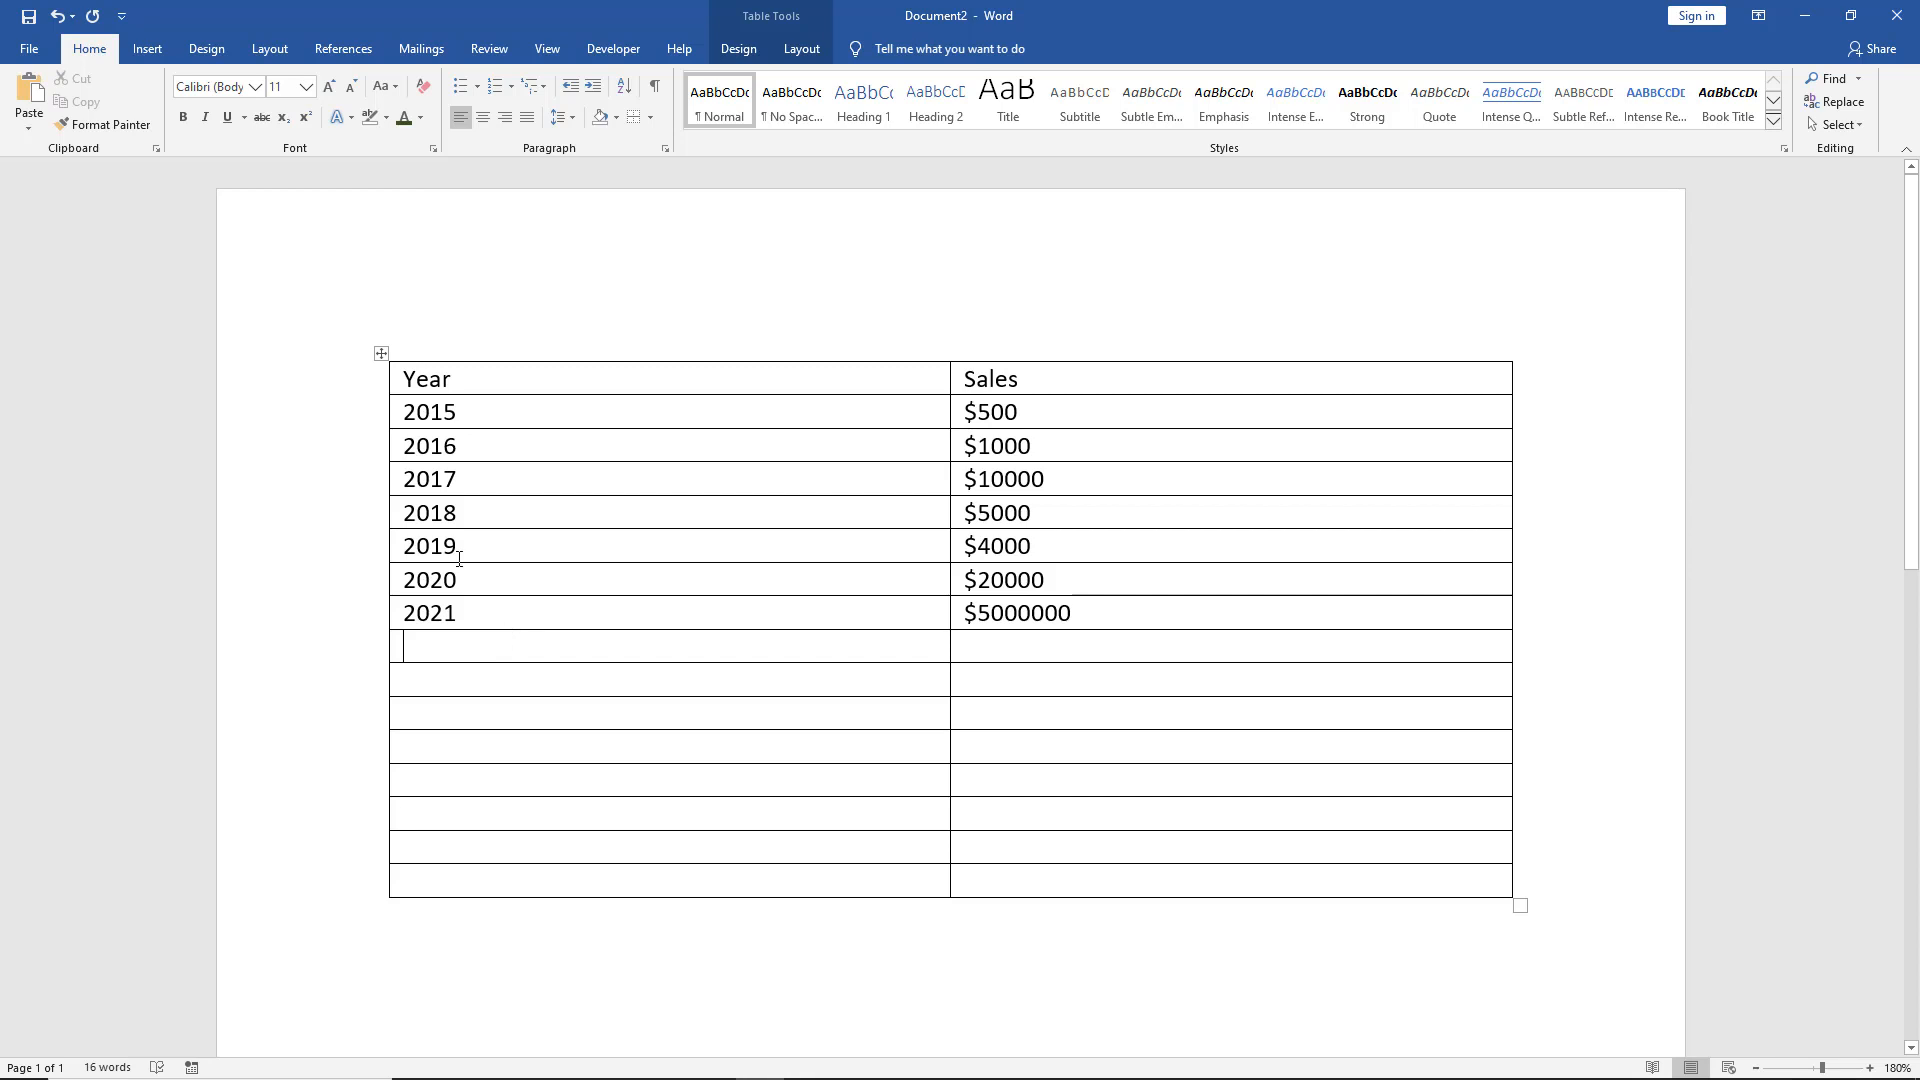
# - Enlarge the whole table's text to size 14, and return it to size 11
pyautogui.click(380, 353)
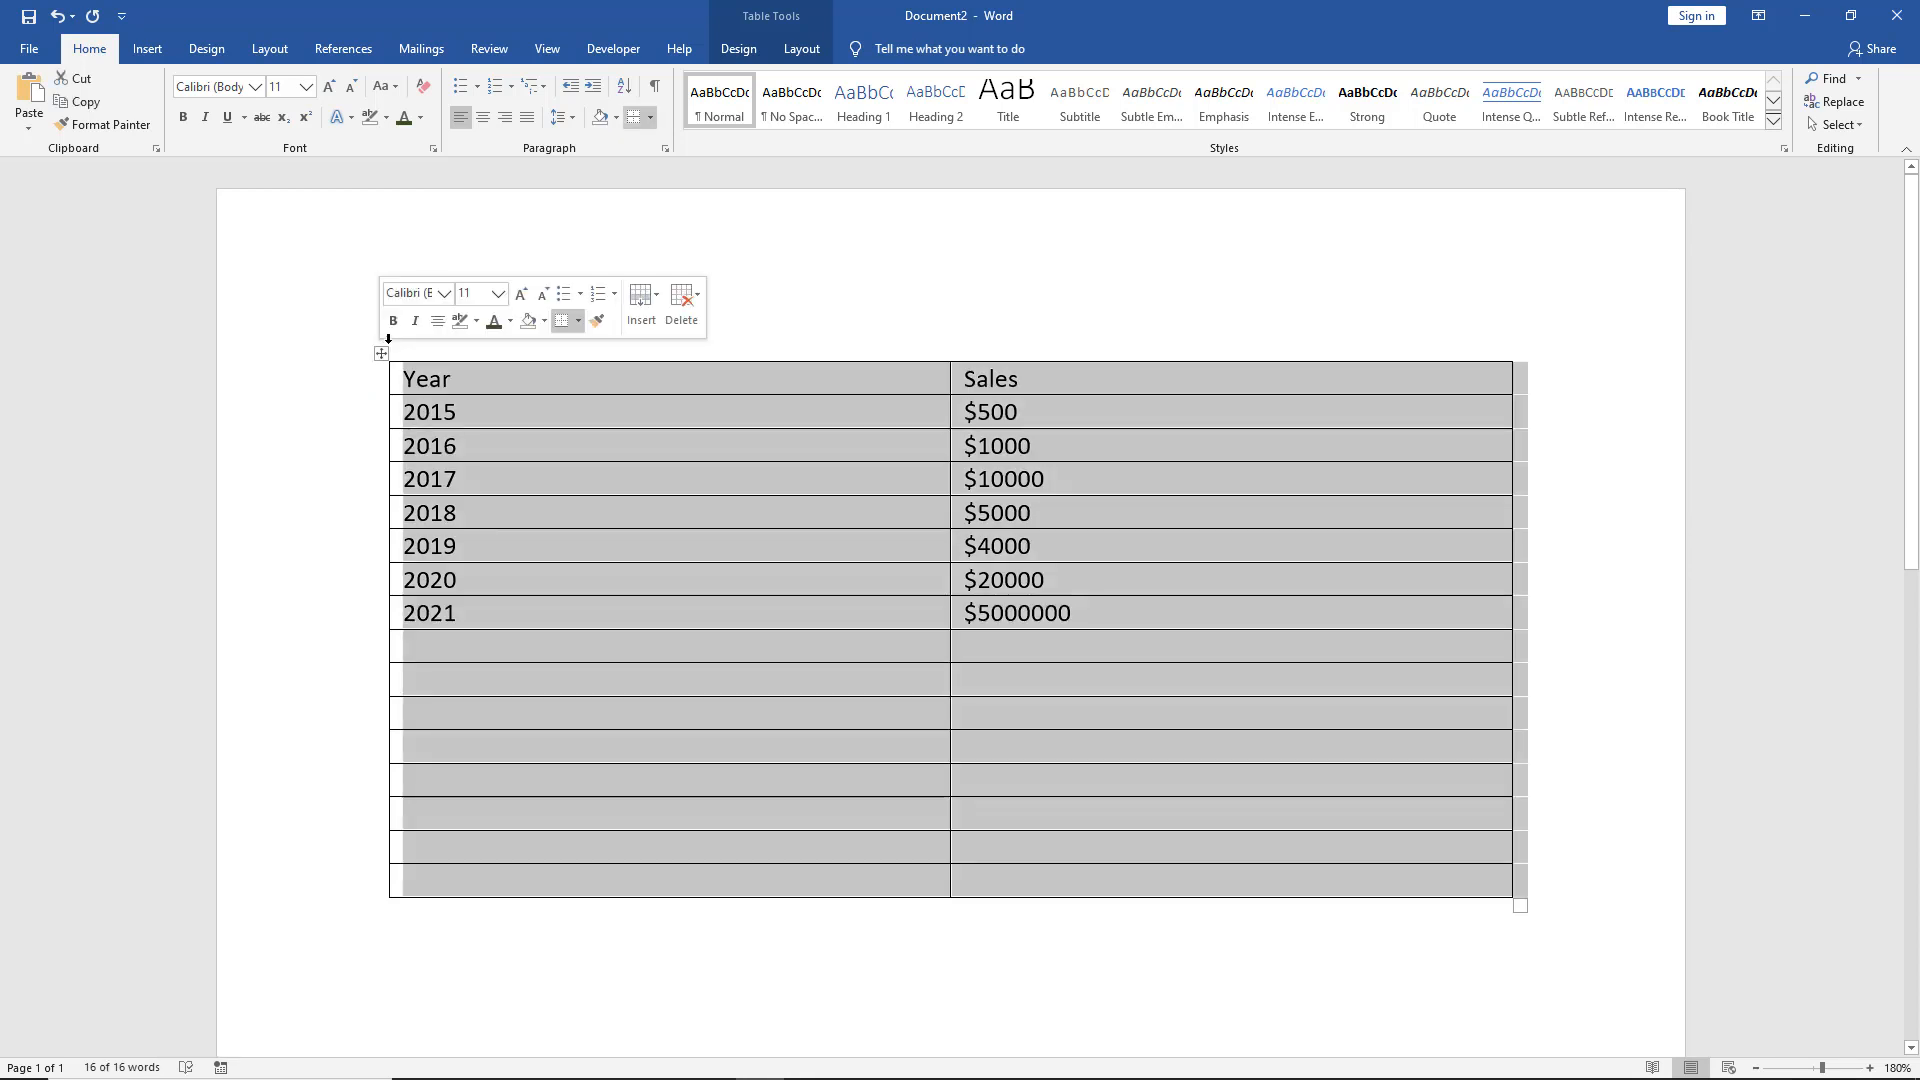
pyautogui.click(522, 293)
pyautogui.click(524, 292)
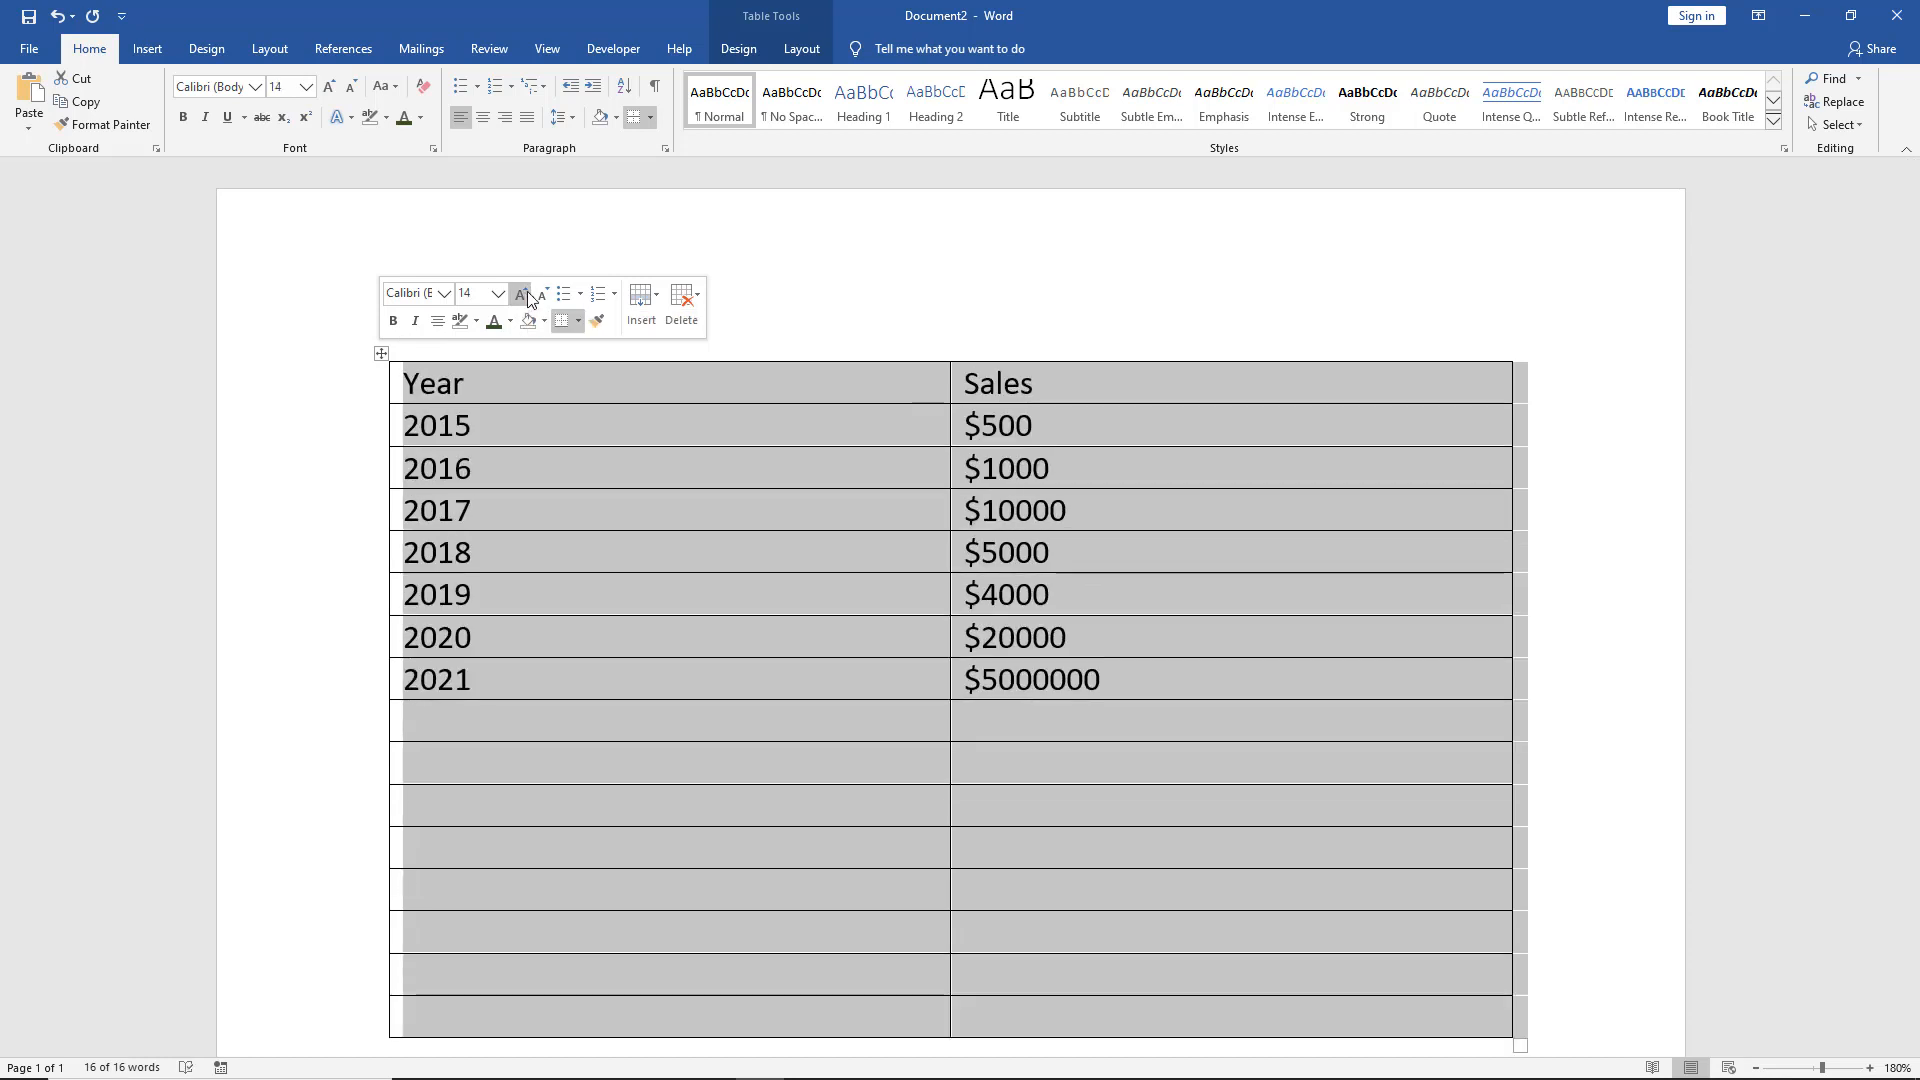
pyautogui.click(546, 295)
pyautogui.click(546, 295)
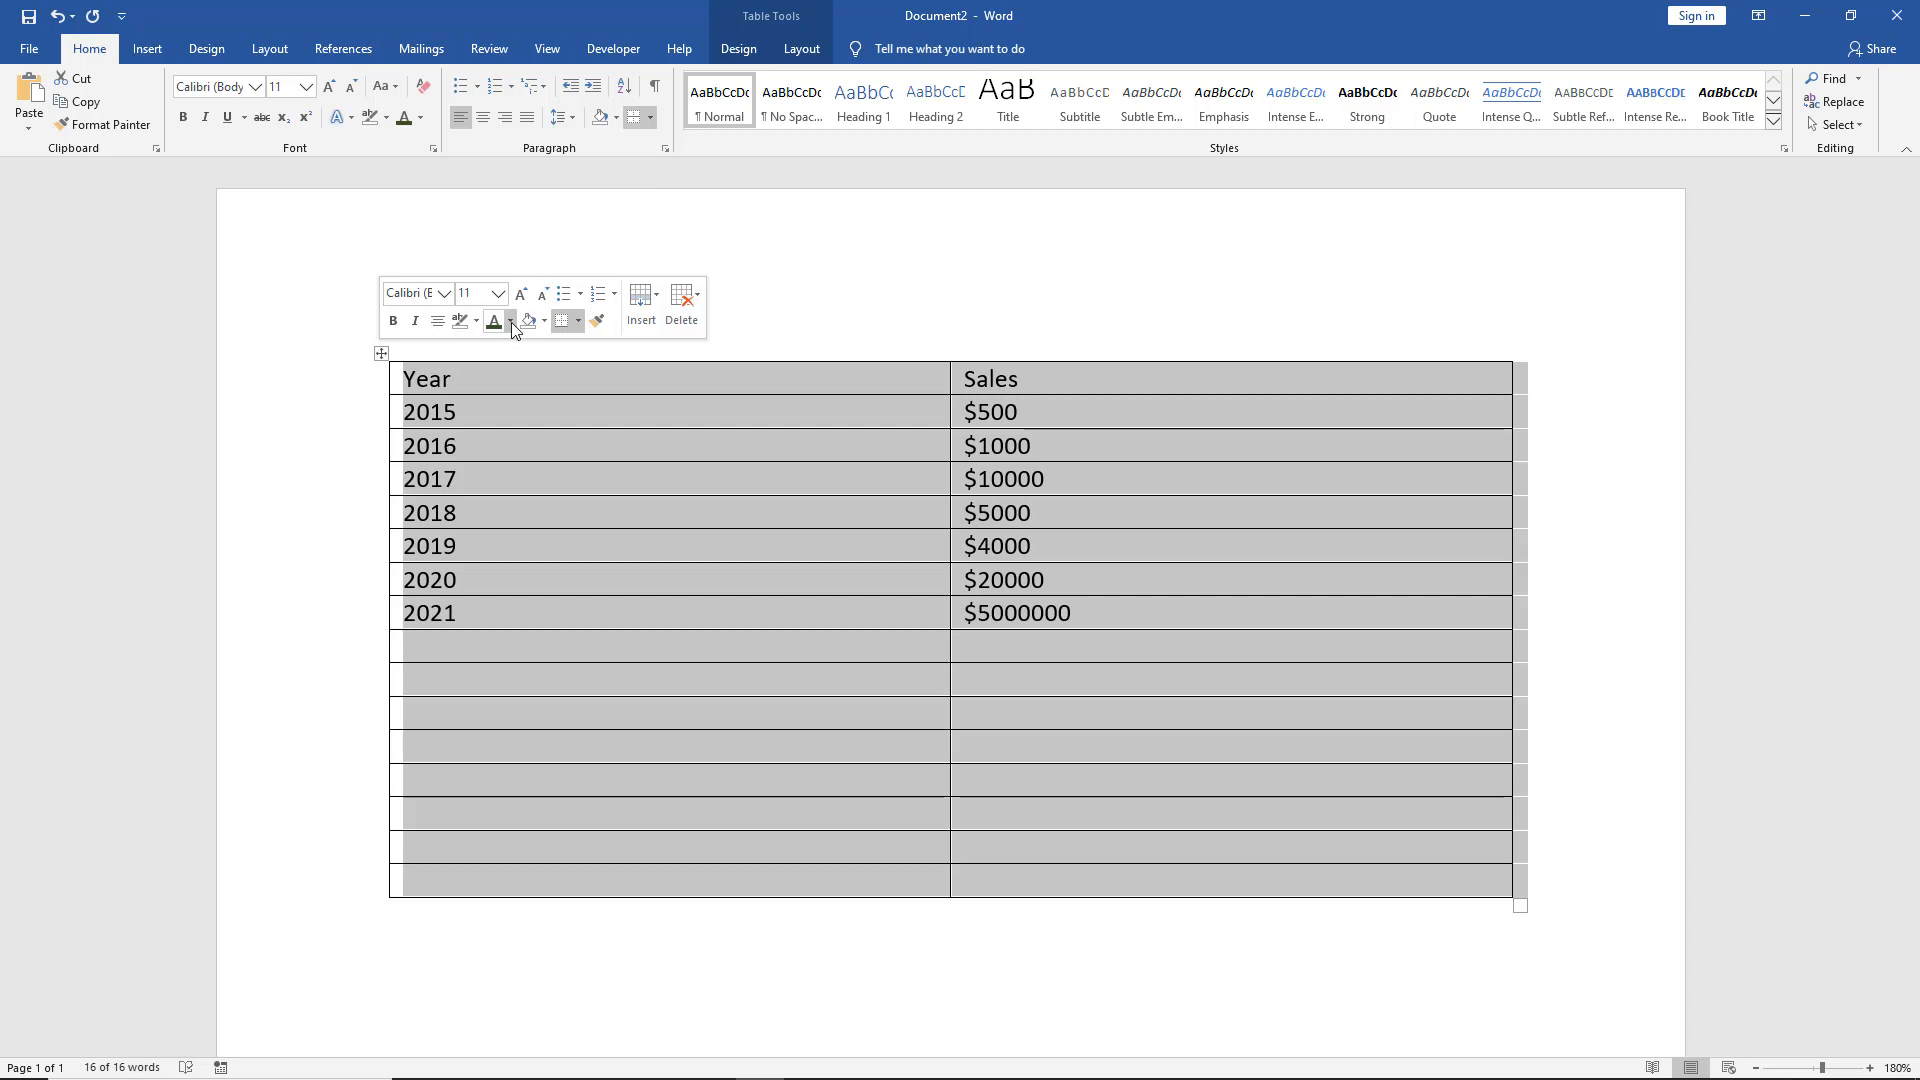
# - Color the text of the whole table in the darkest shade of the blue theme color
pyautogui.click(510, 322)
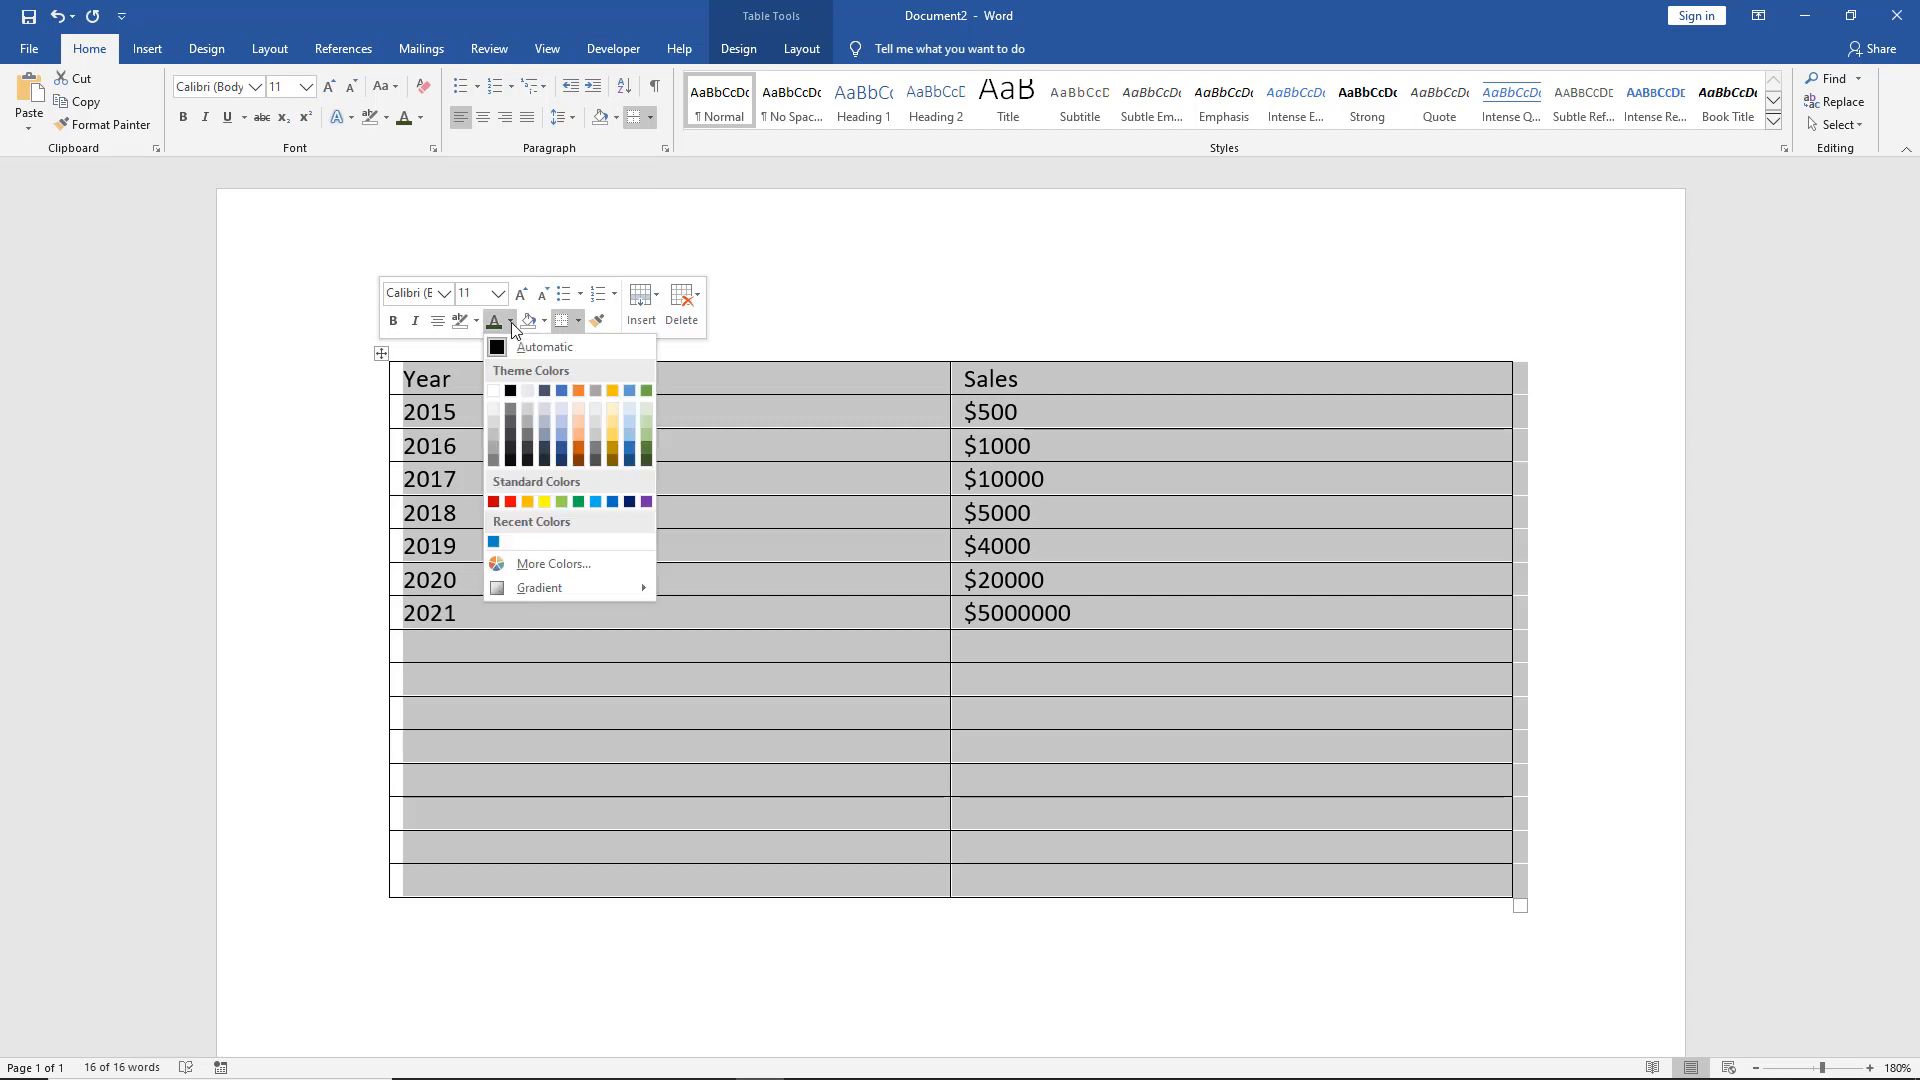
pyautogui.click(629, 460)
pyautogui.click(565, 685)
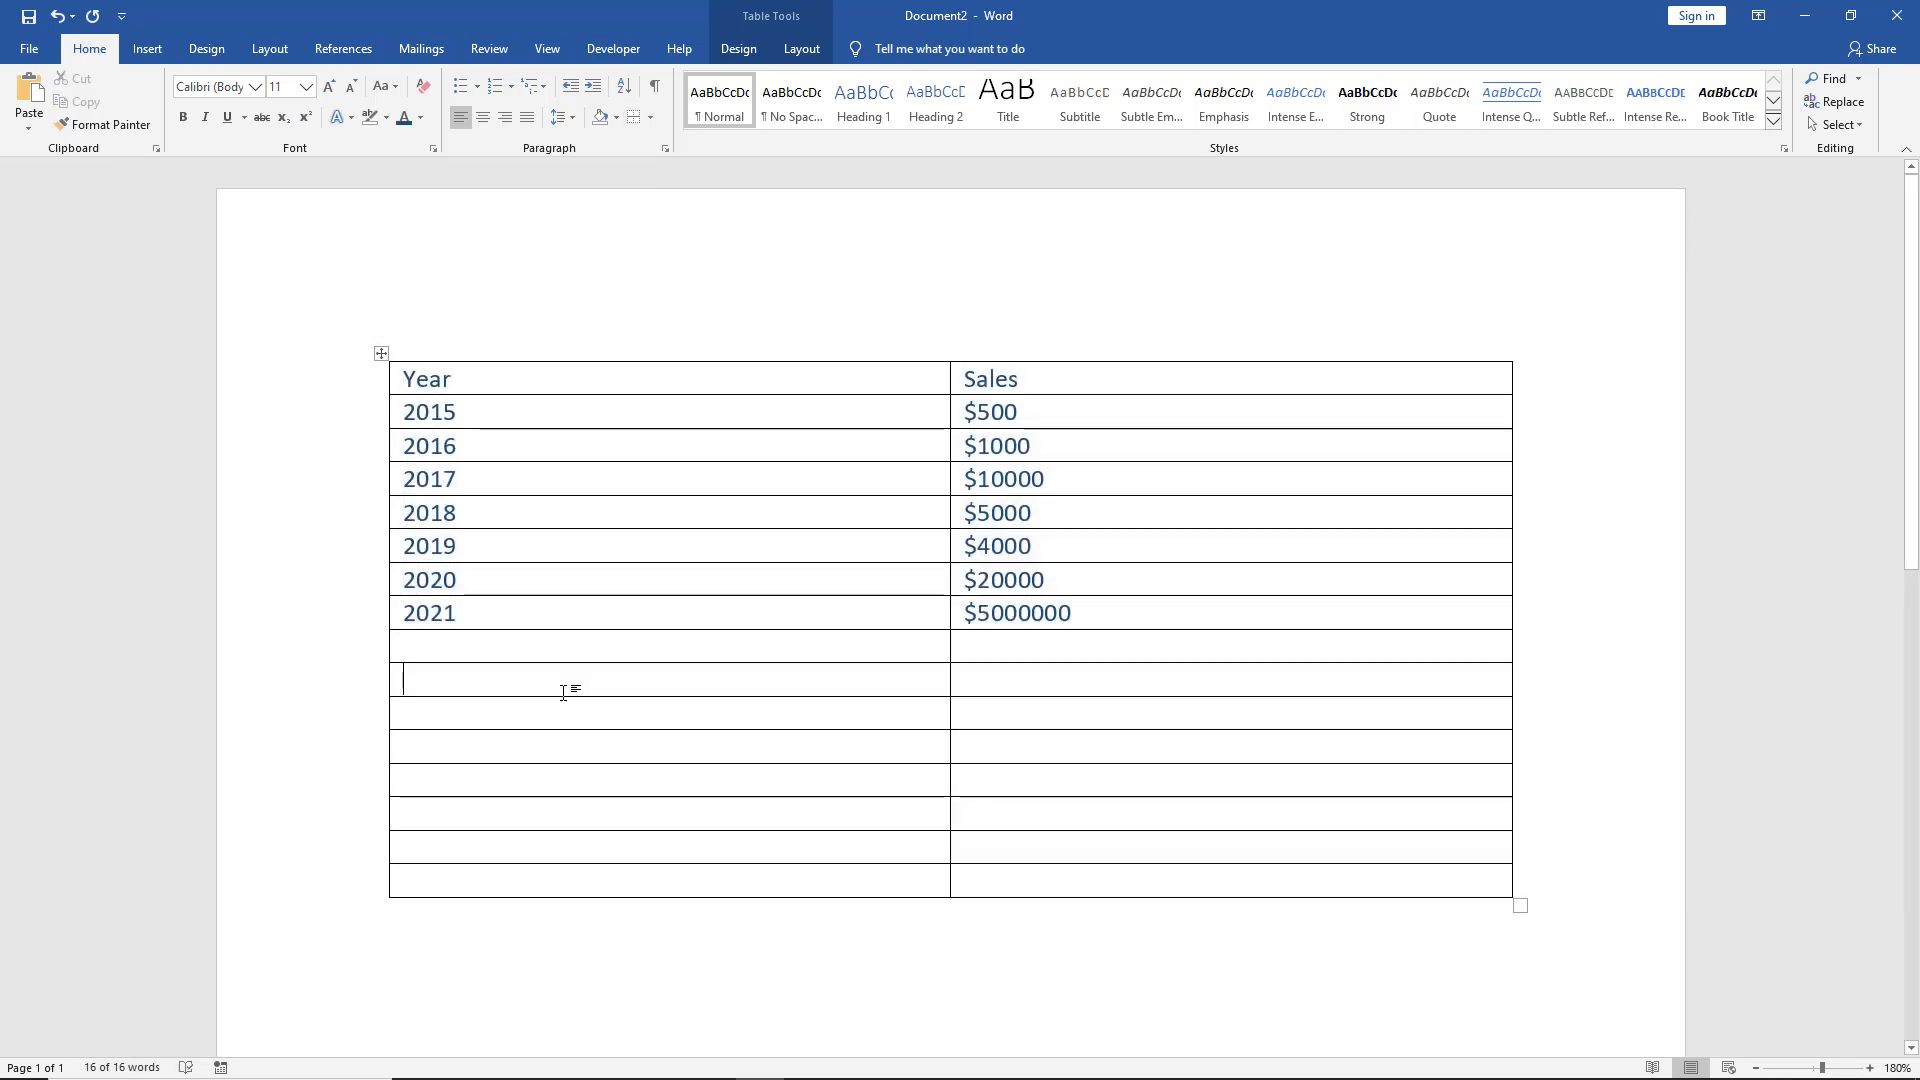
pyautogui.click(381, 353)
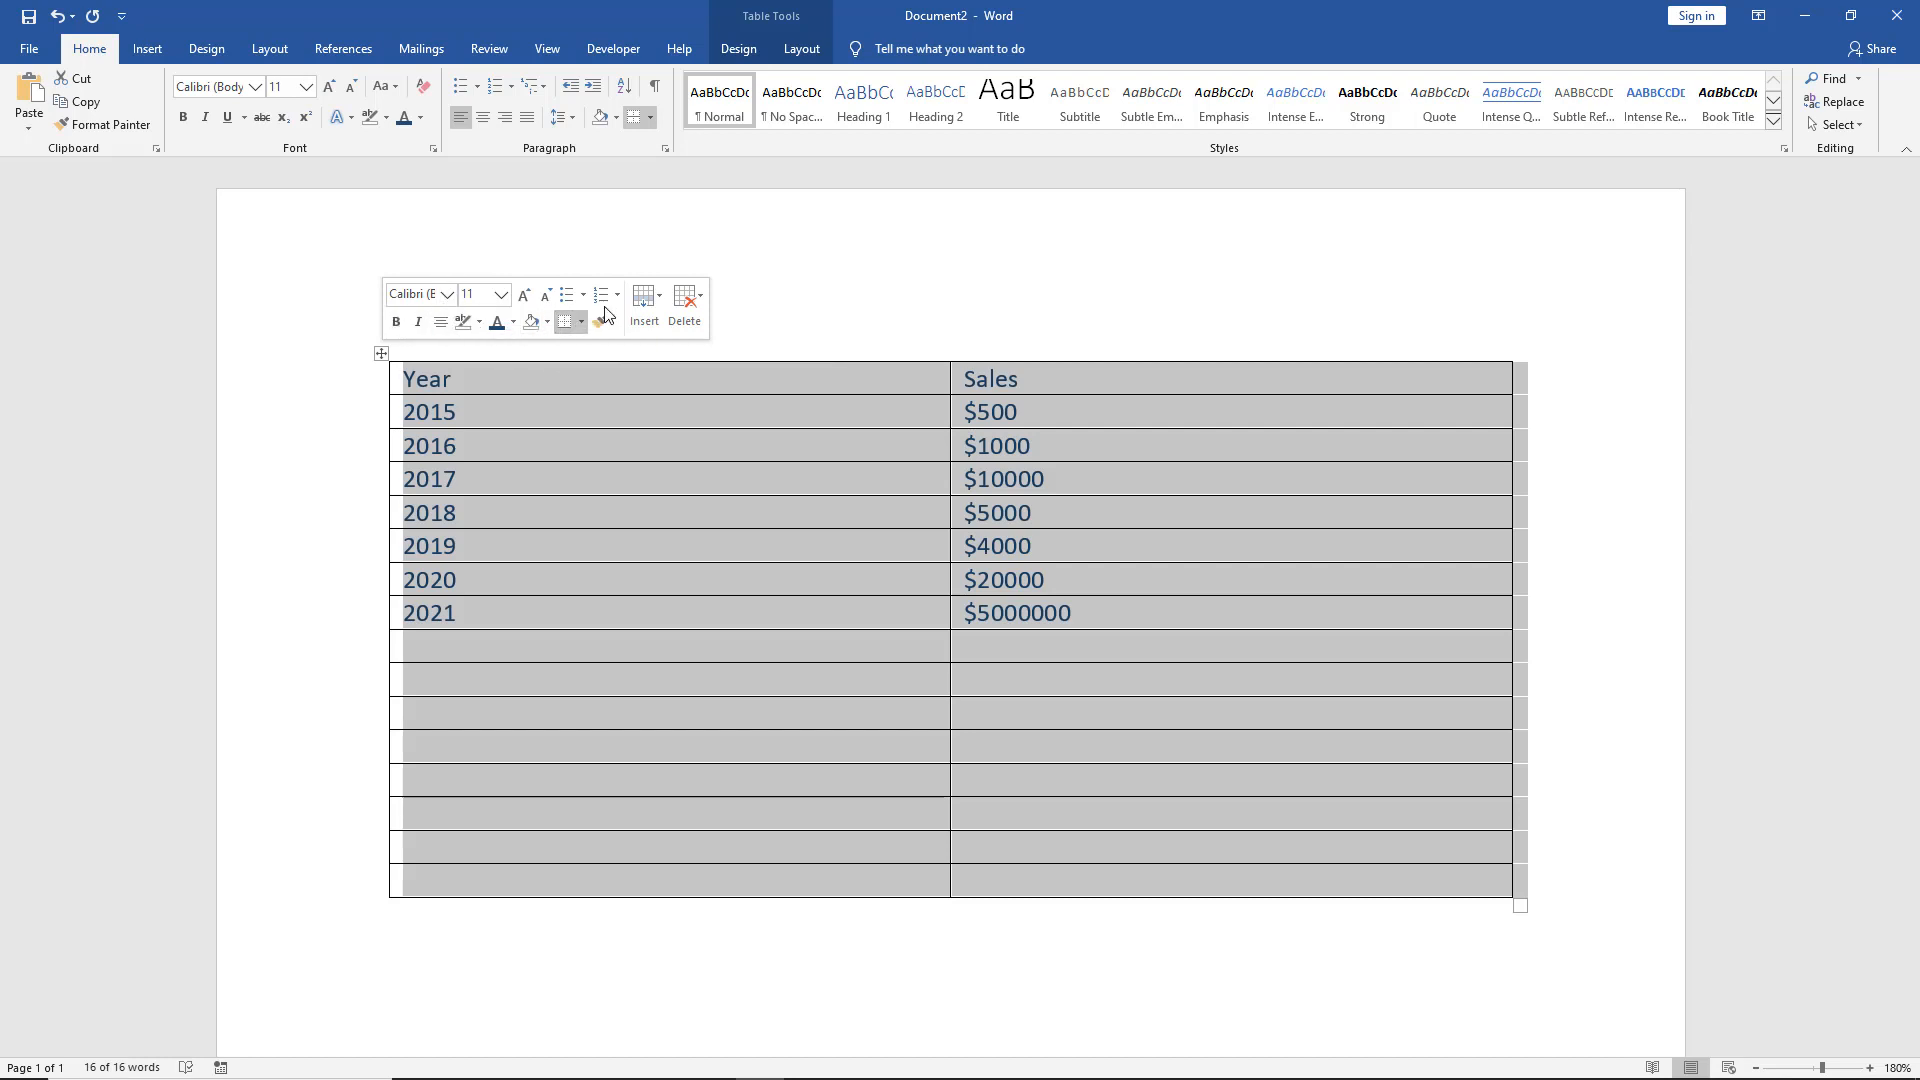
pyautogui.click(797, 326)
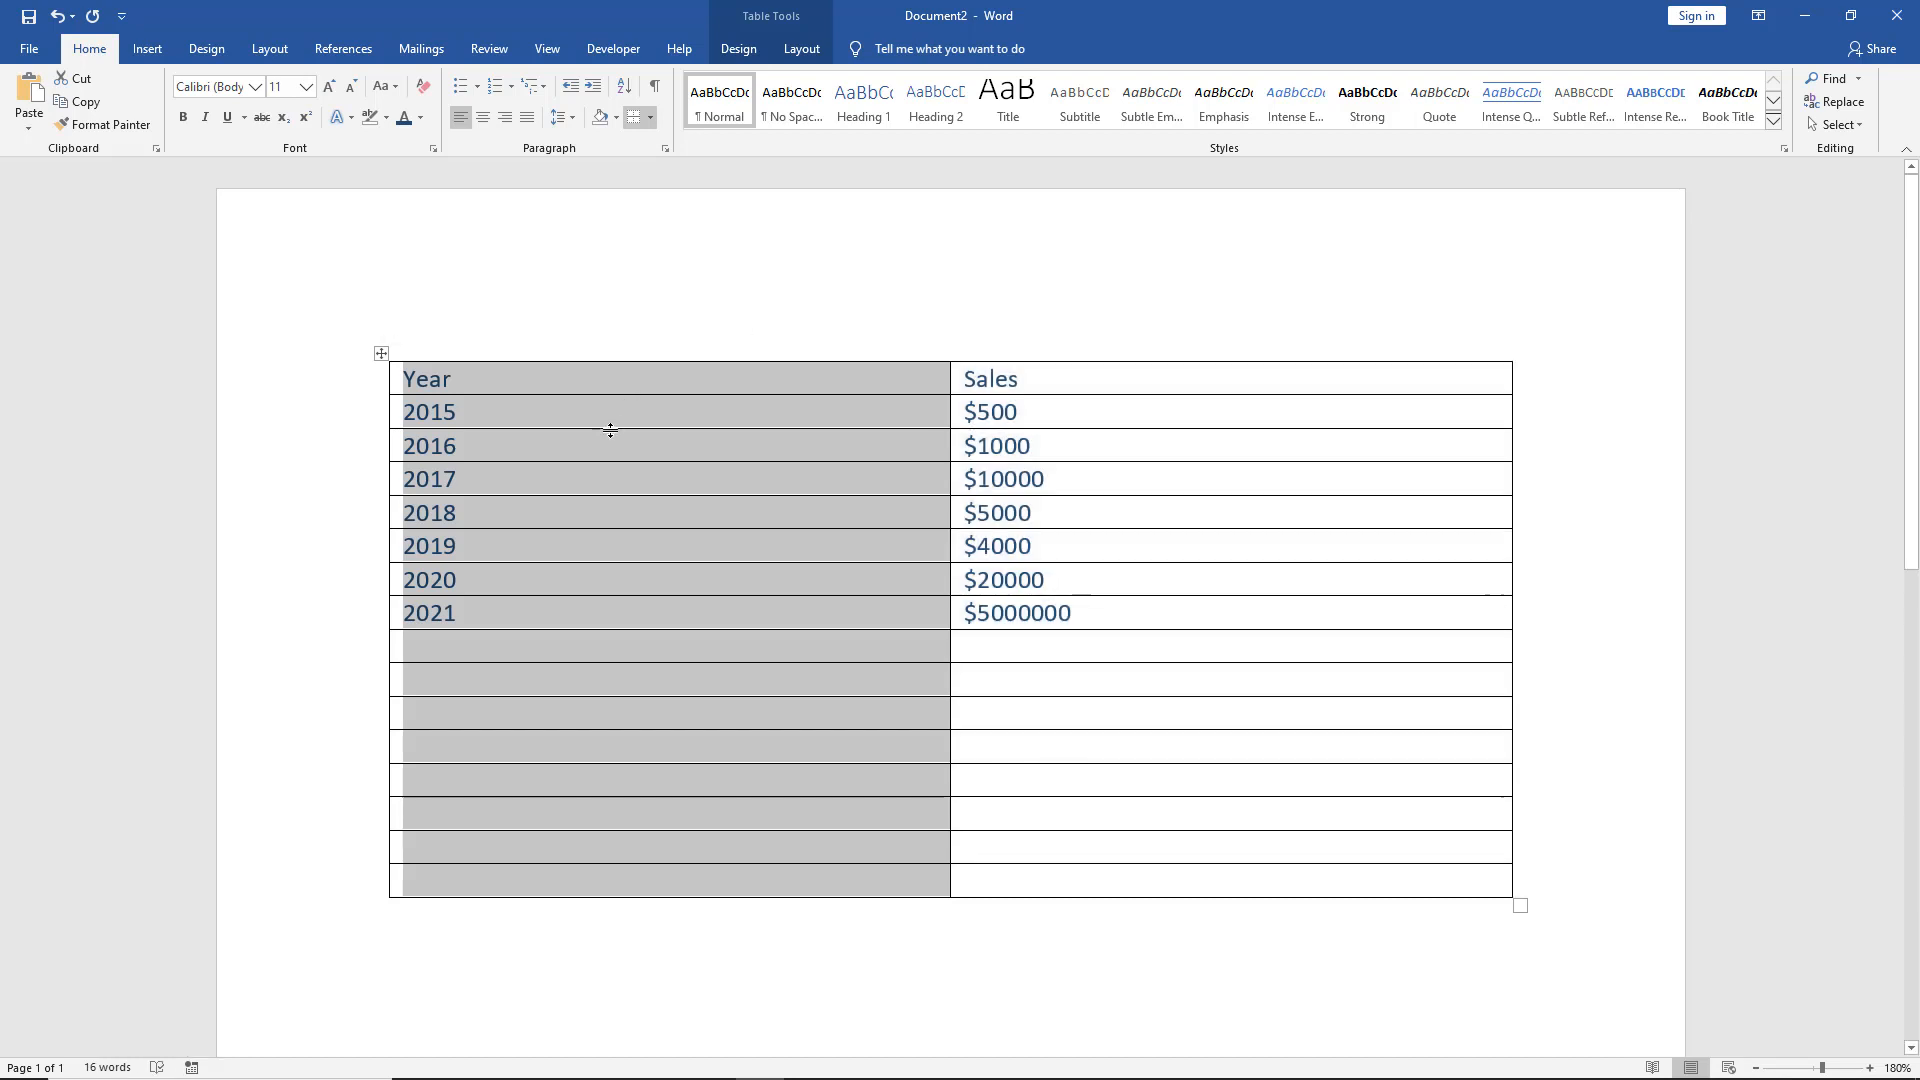
# - Place the cursor in the second blank row below 2021 and bring up the commands for inserting objects
pyautogui.click(525, 690)
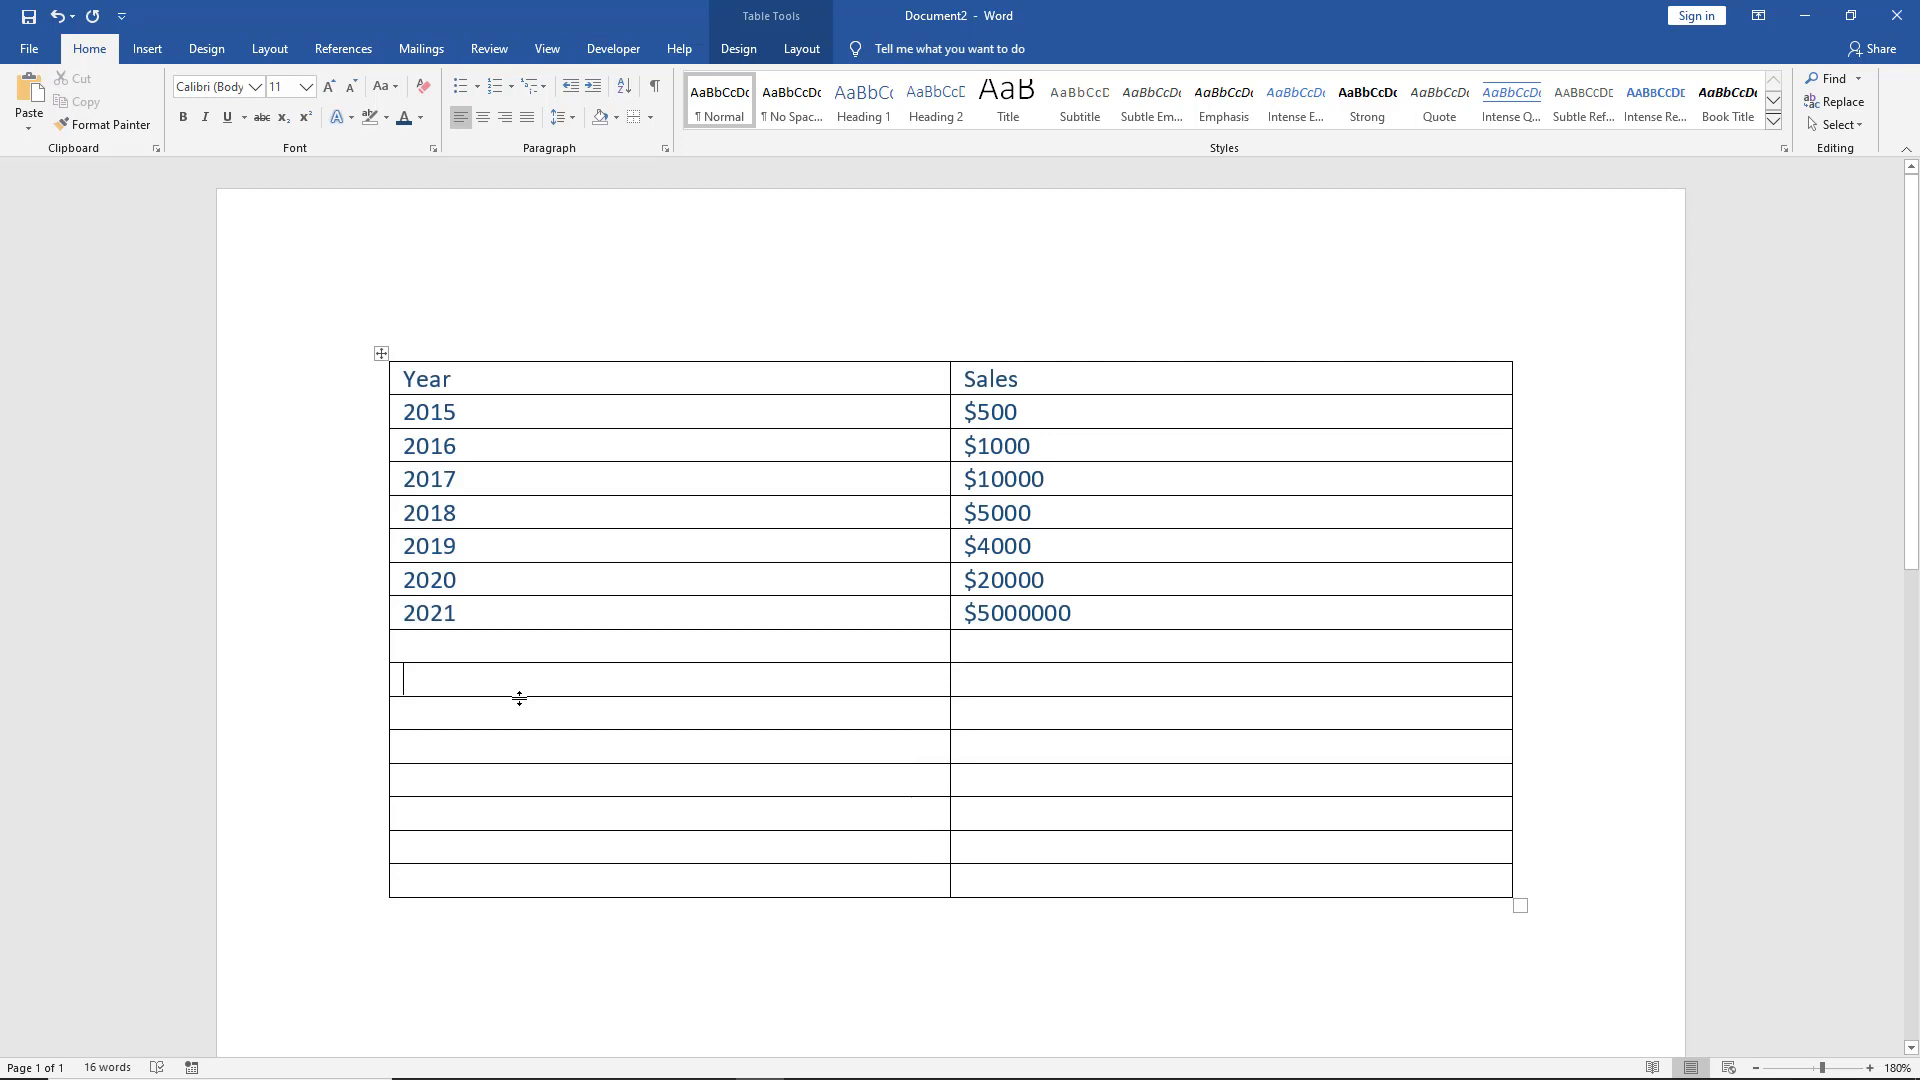
pyautogui.hotkey('alt', 'n')
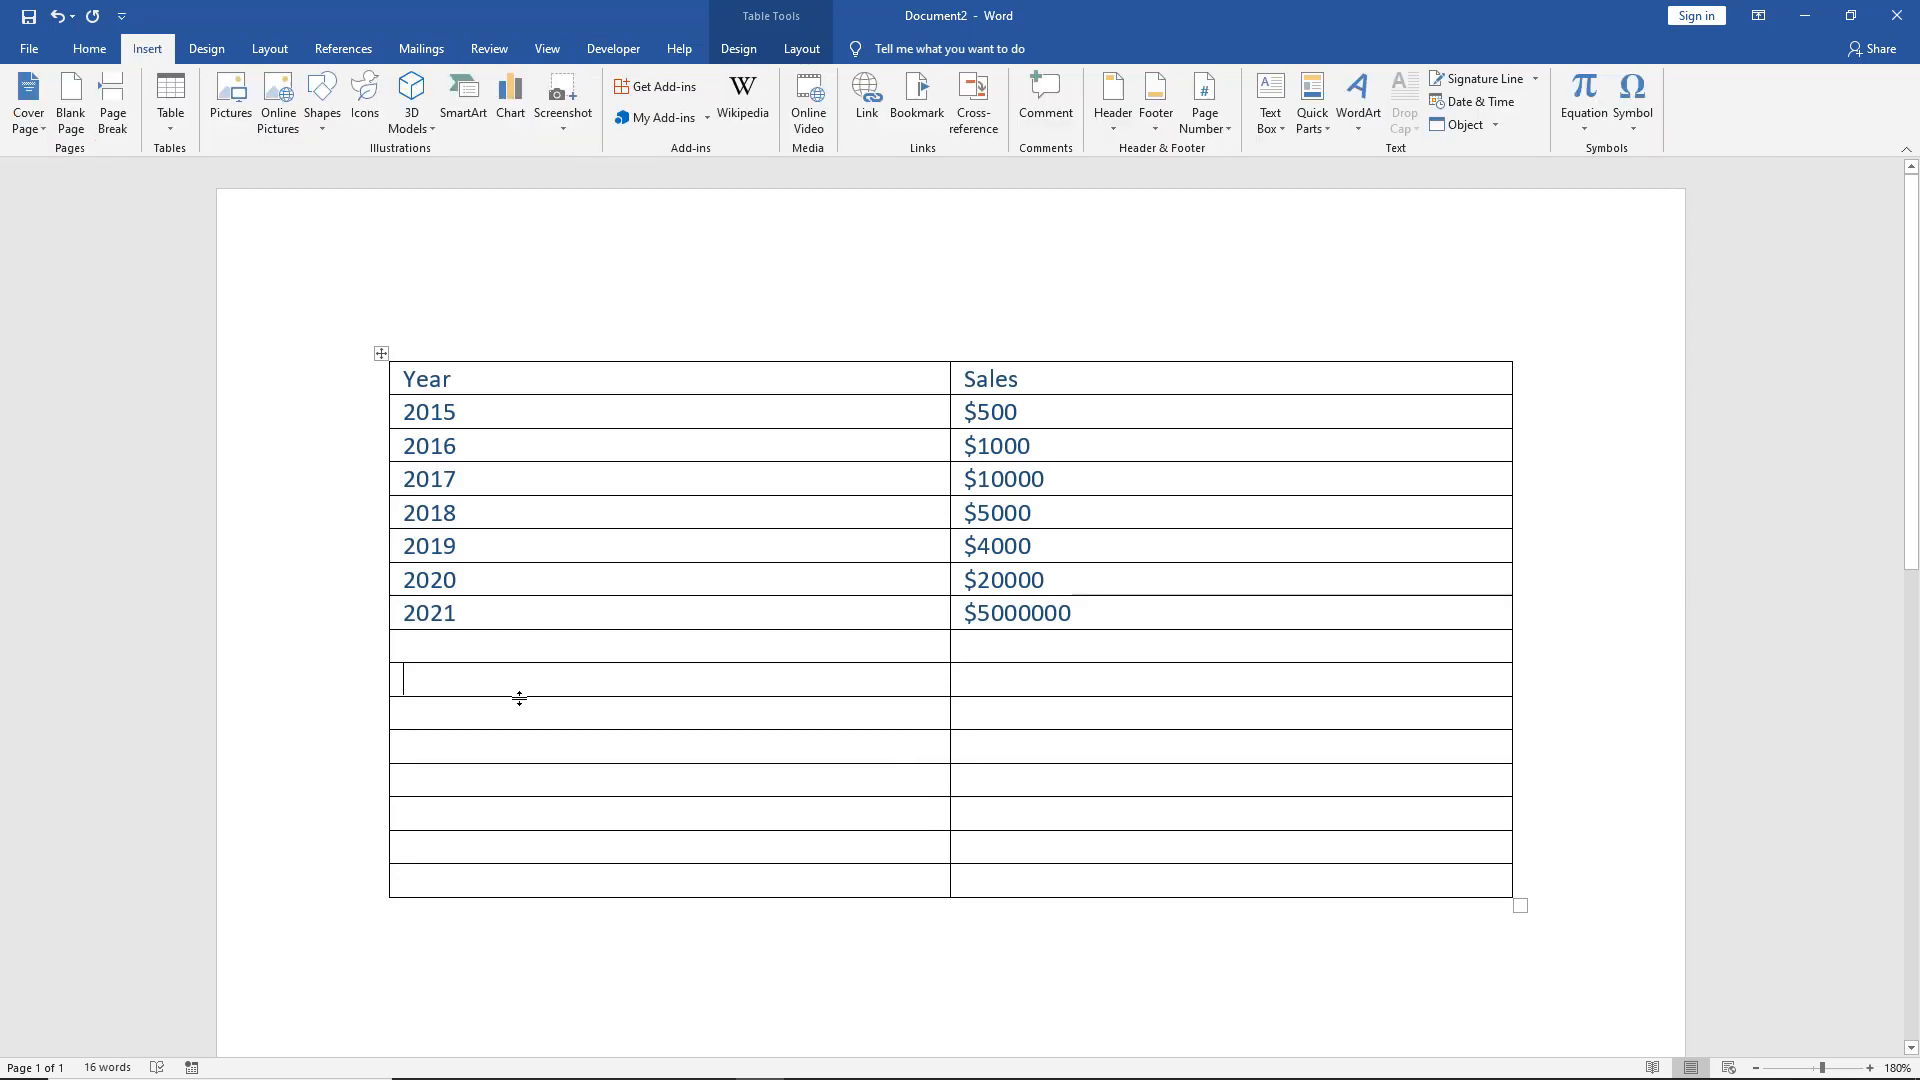